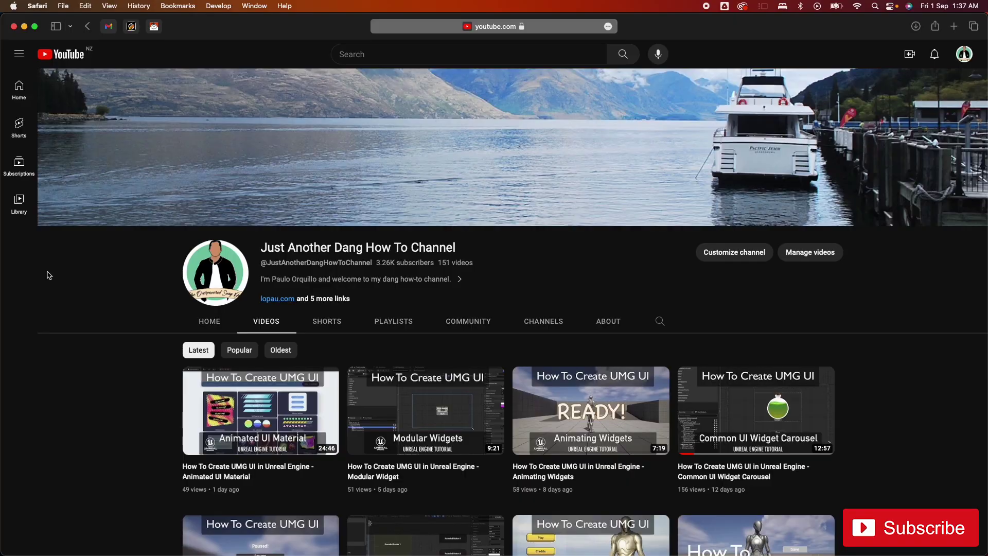
Add a white Constant3Vector (1, 1, 1) beside M1_RoundedCorner's output to feed its Final Color.
scroll(49, 275, "down", 5)
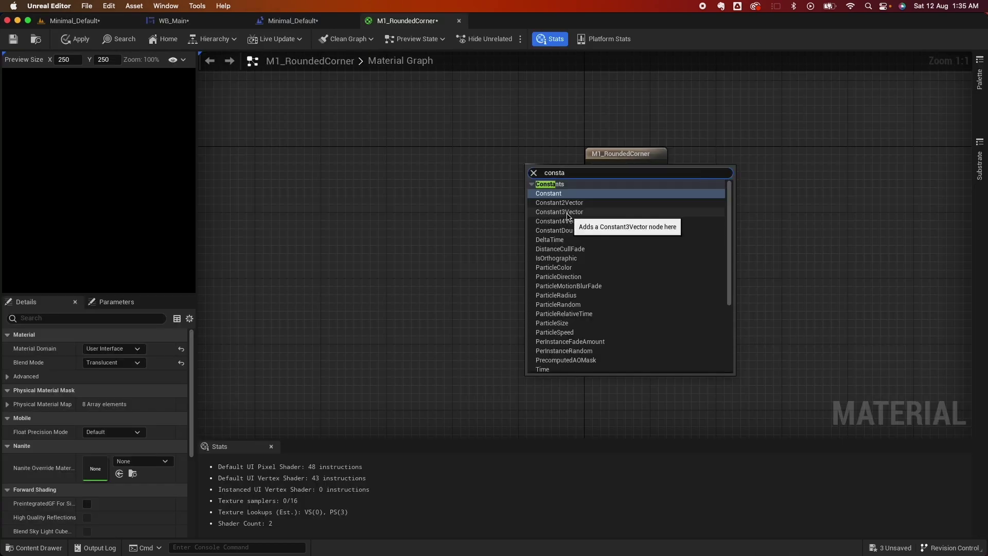
left_click(568, 215)
left_click_drag(557, 172, 487, 139)
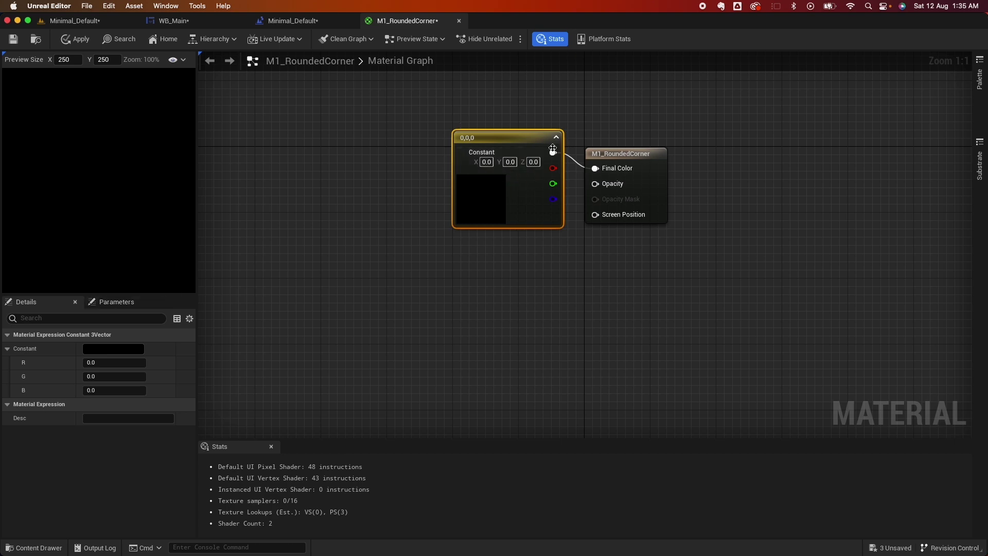
left_click(487, 162)
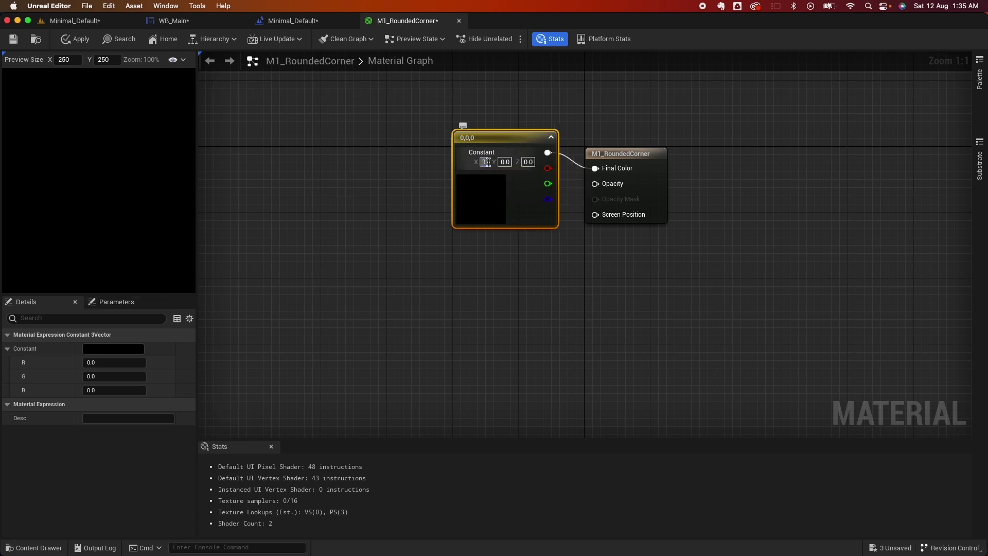
type("1")
key("Tab")
type("1")
key("Tab")
type("1")
key("Return")
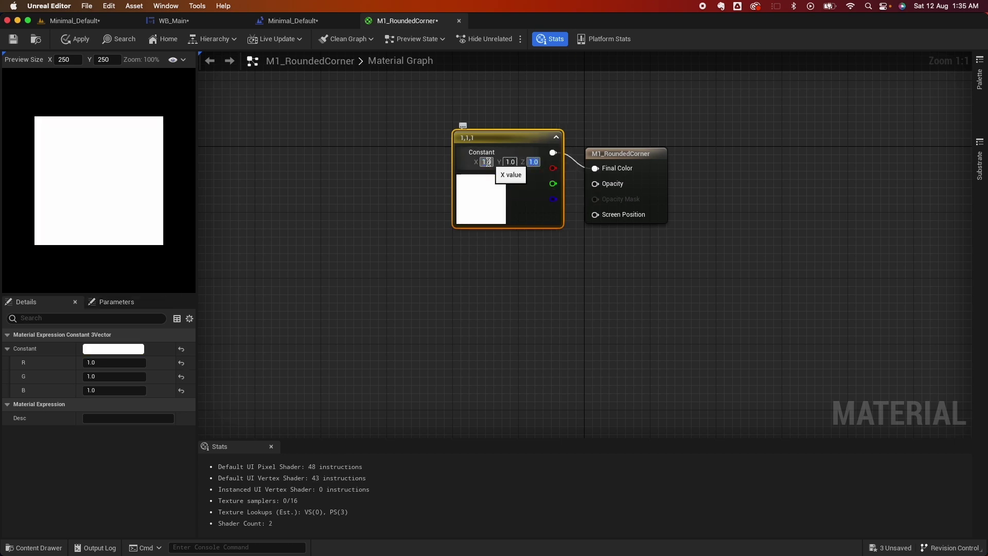
left_click_drag(631, 154, 706, 205)
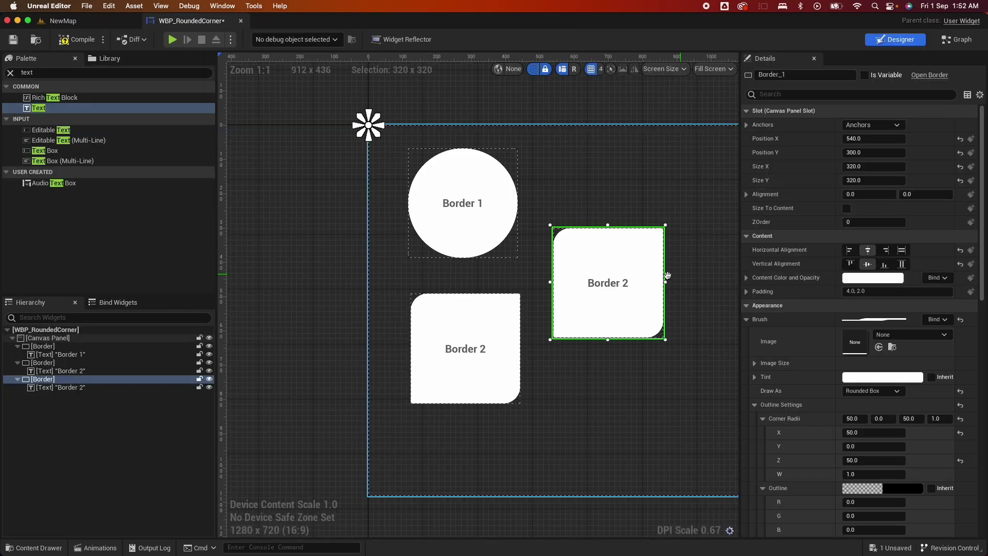
Relabel the third border's text 'Border 3' and set its Corner Radii Y to 50.
left_click(607, 282)
left_click(882, 181)
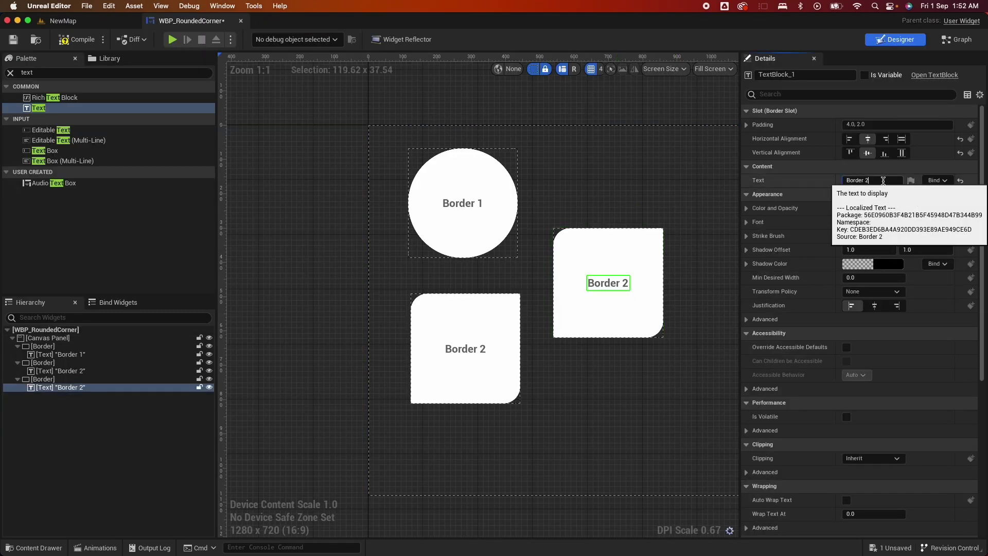
type("3")
left_click(638, 319)
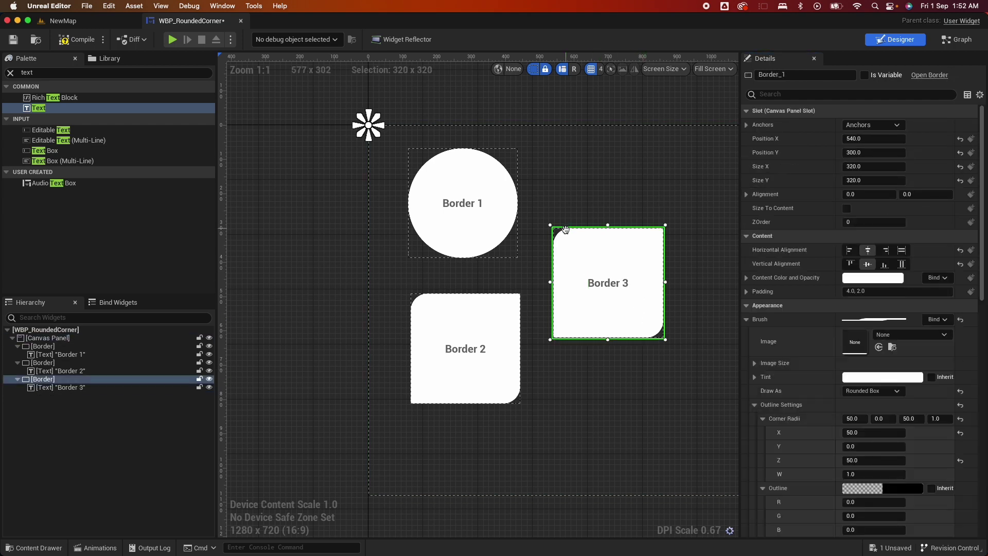
left_click(888, 420)
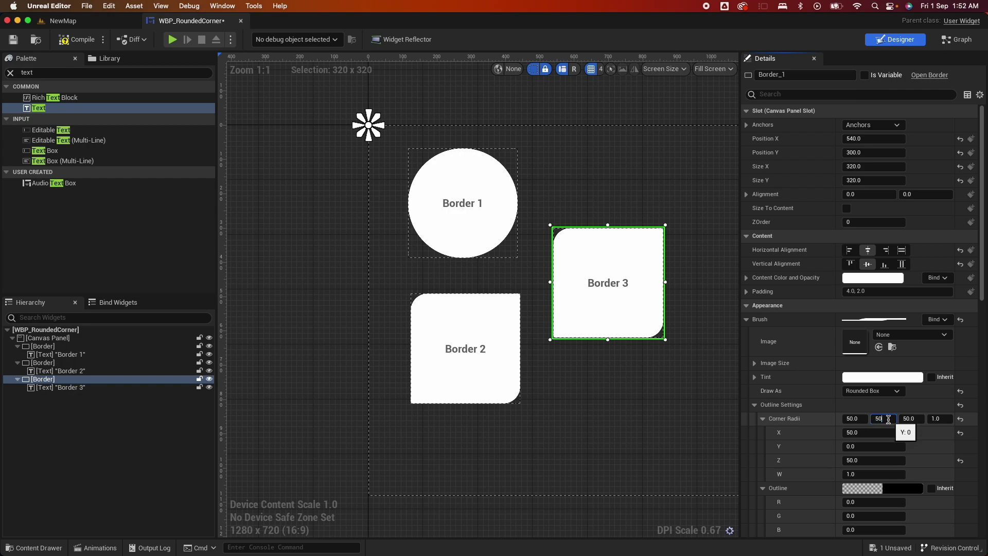
type("50")
key("Tab")
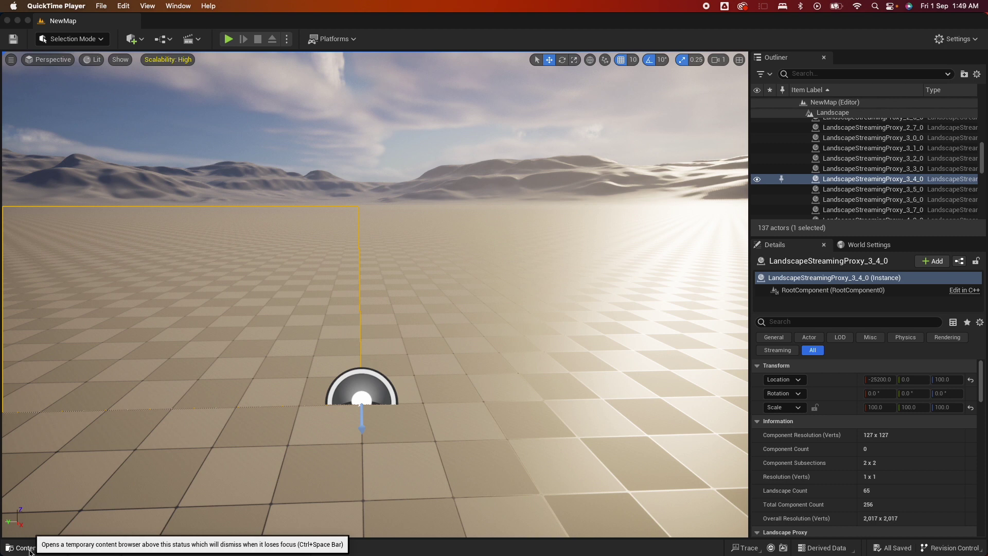
Open the Content Drawer and browse to the Content/UI folder.
left_click(29, 549)
left_click(30, 548)
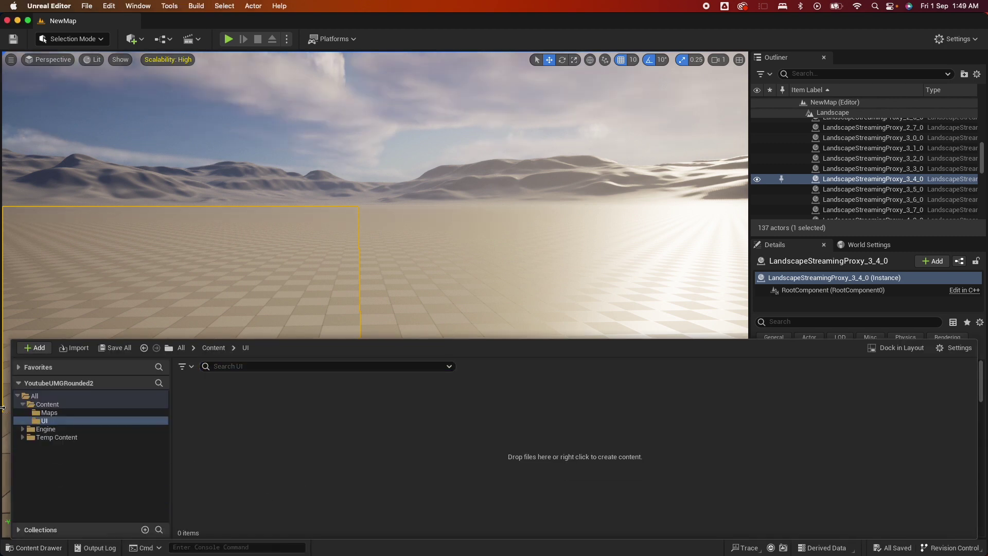
left_click(49, 412)
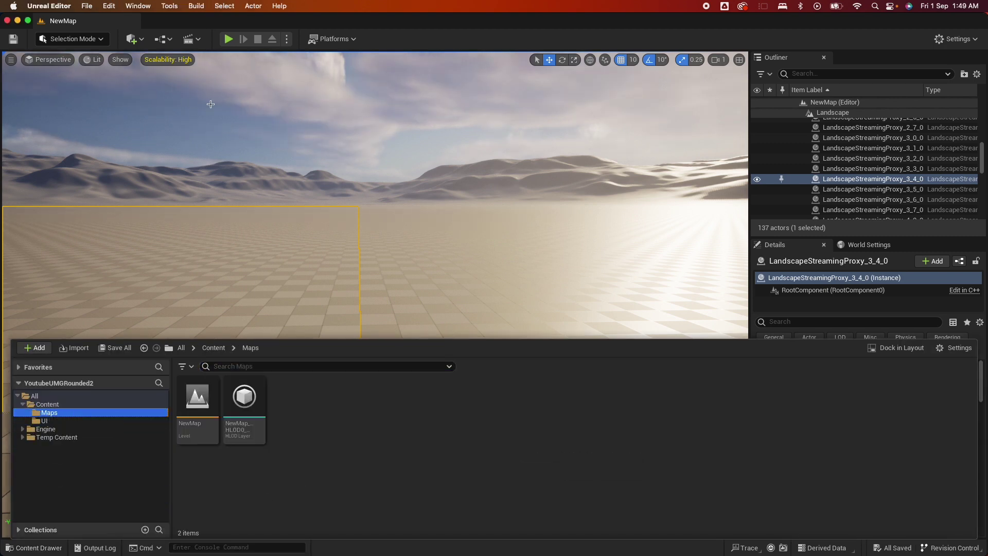
left_click(44, 420)
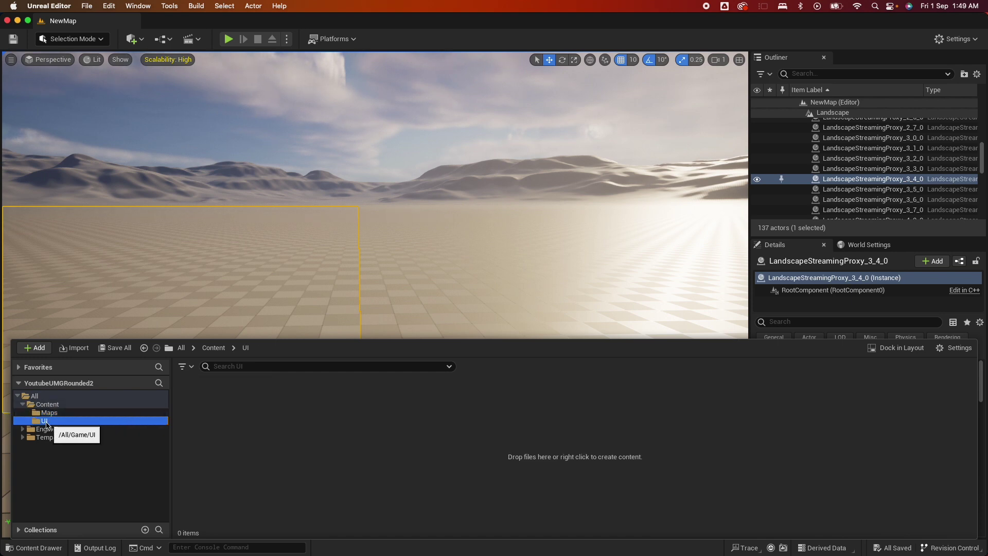
Create a User Widget blueprint there named WBP_RoundedCorner.
right_click(247, 434)
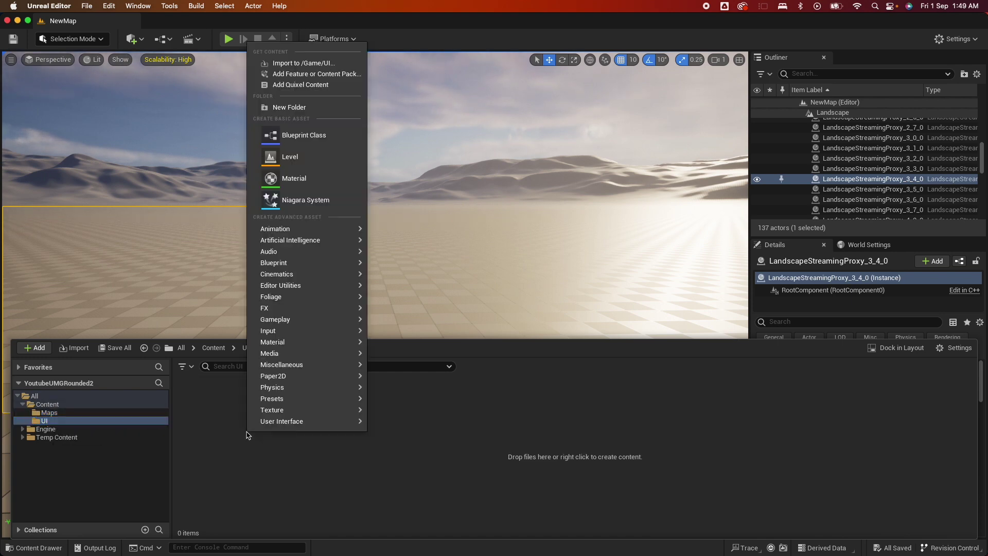
mouse_move(287, 426)
left_click(431, 517)
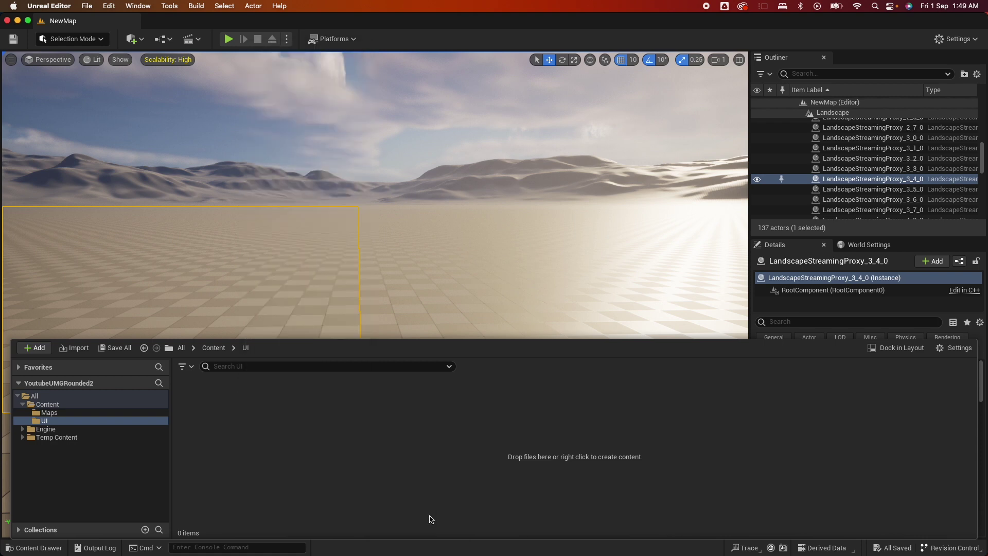
left_click(381, 202)
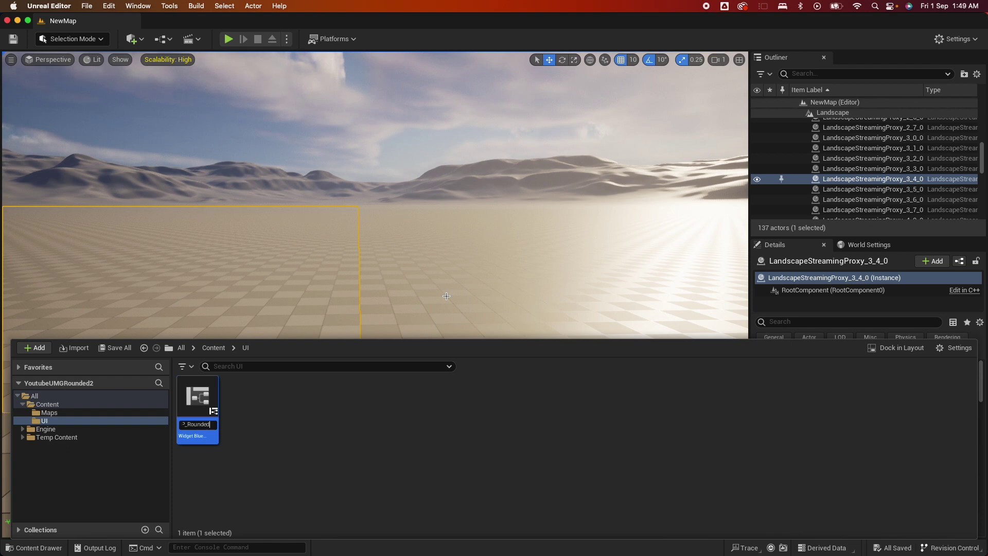
type("ner")
key("Return")
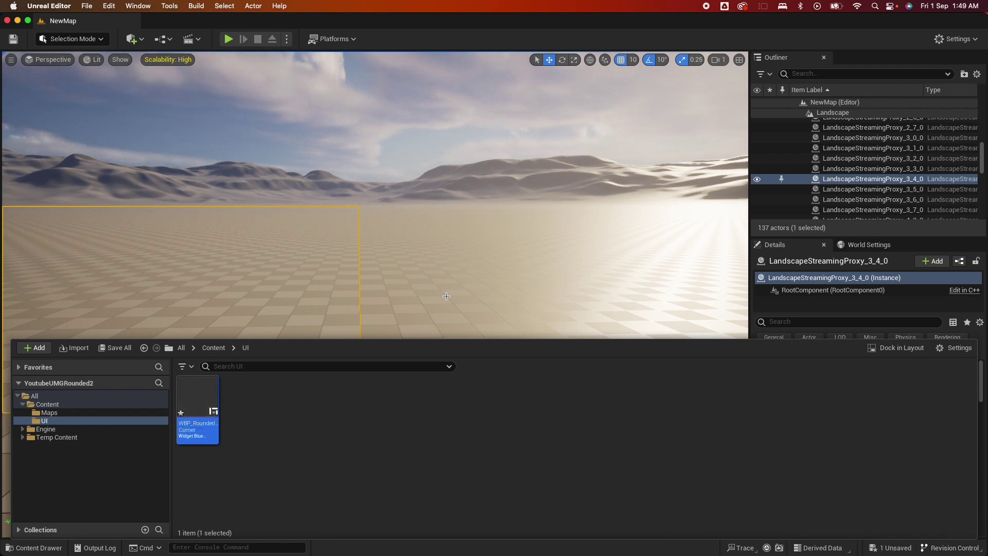
left_click(421, 319)
left_click(50, 549)
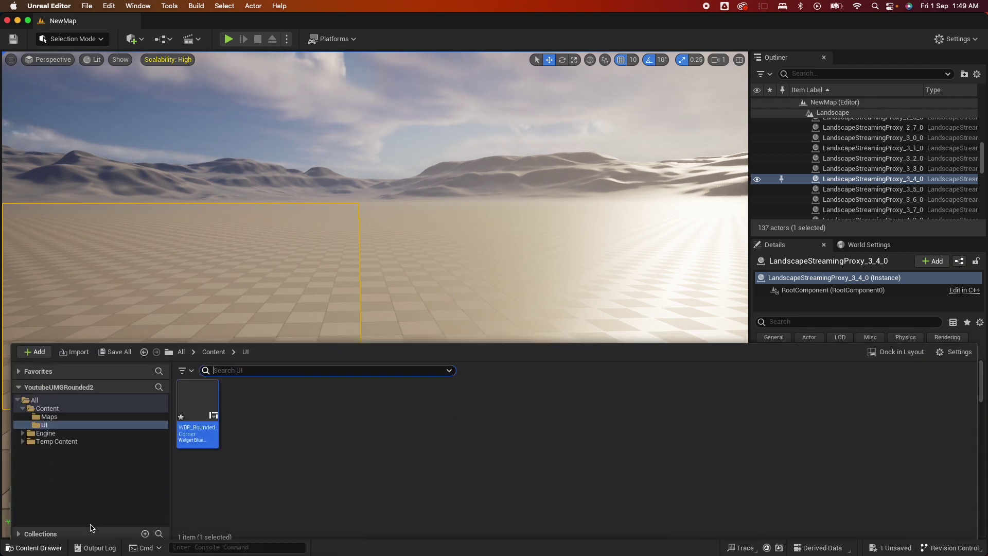
Open WBP_RoundedCorner and add a Canvas Panel to its hierarchy.
double_click(201, 411)
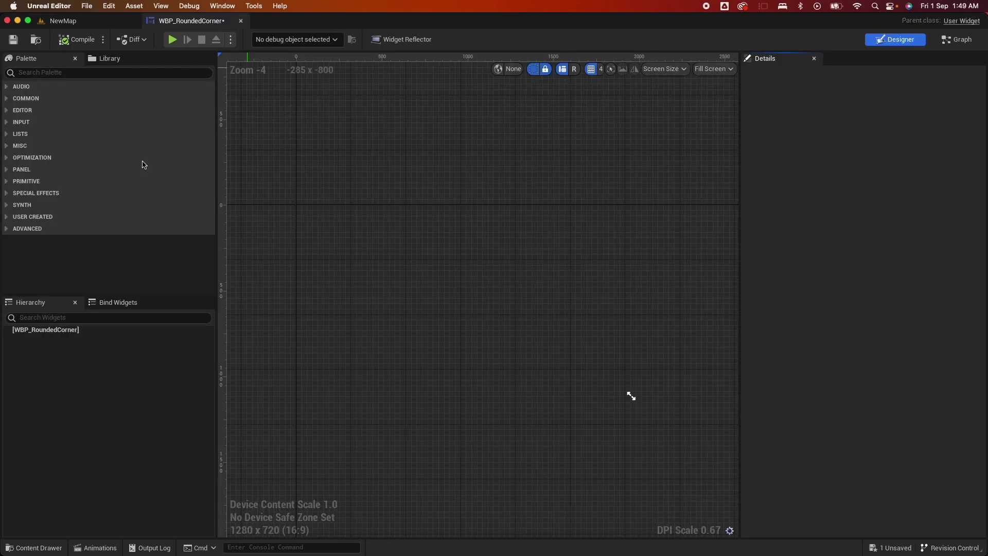
left_click(63, 72)
type("canvas")
left_click_drag(62, 98, 57, 336)
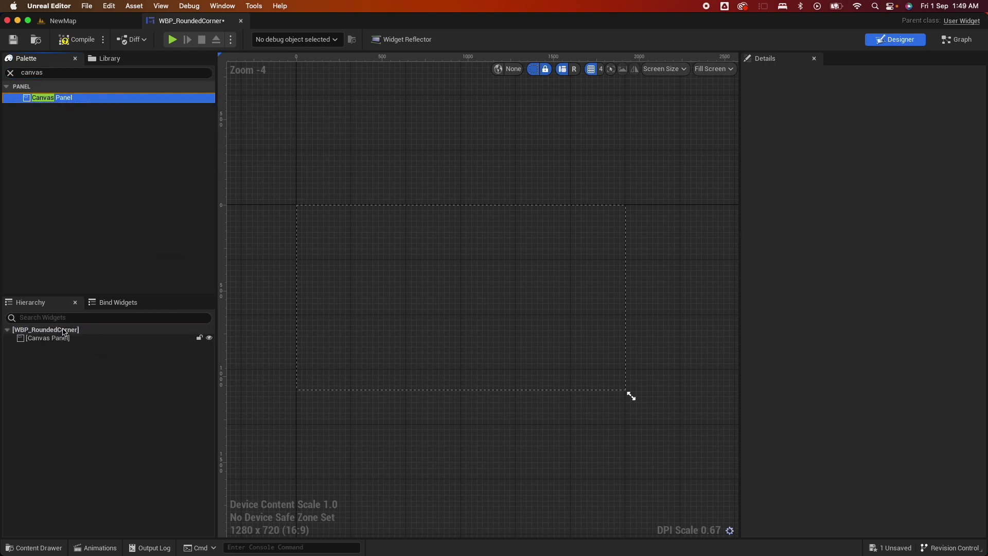
Place a Border on the canvas, about 313 x 148 at position 132, 204.
left_click(49, 72)
type("border")
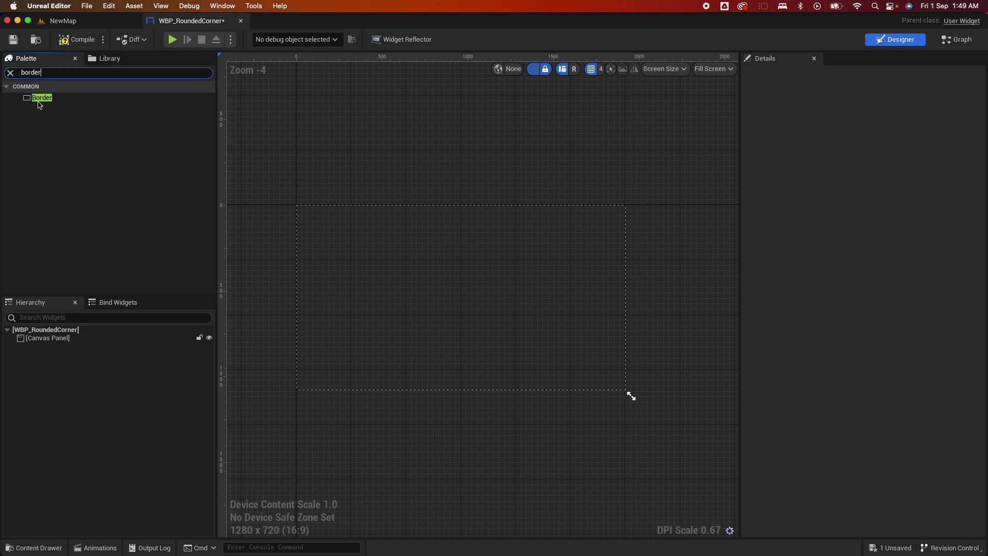
left_click_drag(39, 103, 344, 268)
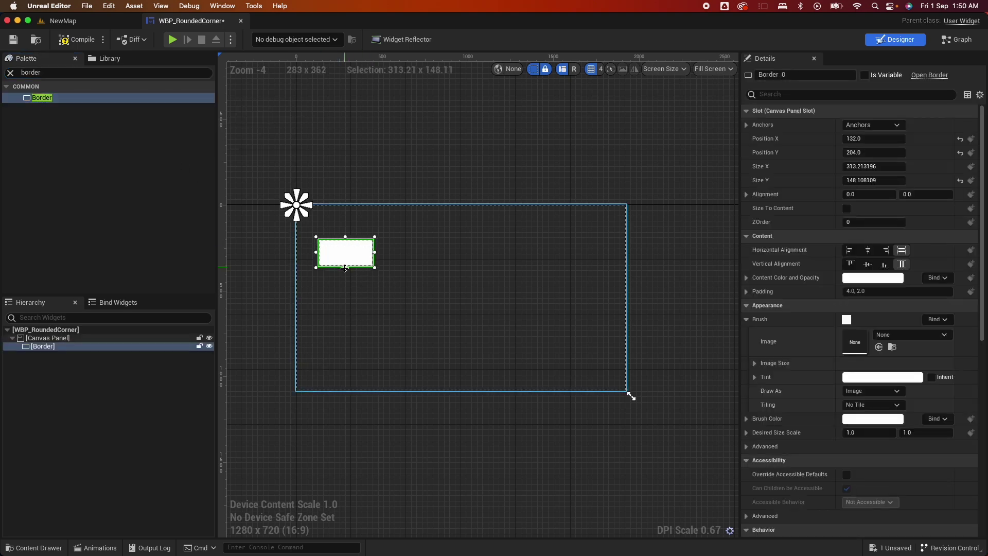
scroll(345, 298, "up", 1)
scroll(426, 297, "up", 3)
right_click_drag(425, 297, 557, 304)
left_click(557, 304)
left_click(514, 213)
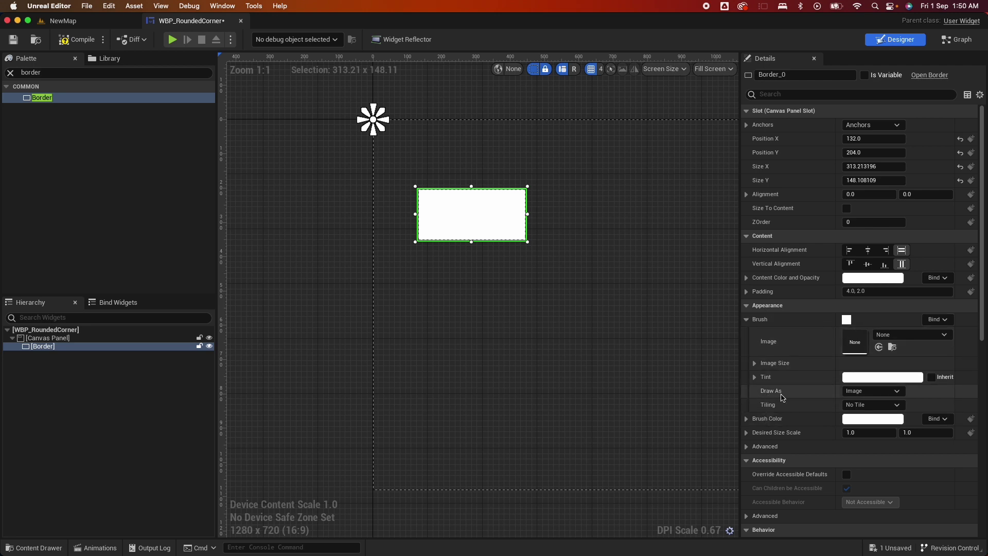
Change the Border's draw style to Rounded Box.
left_click(871, 391)
left_click(864, 439)
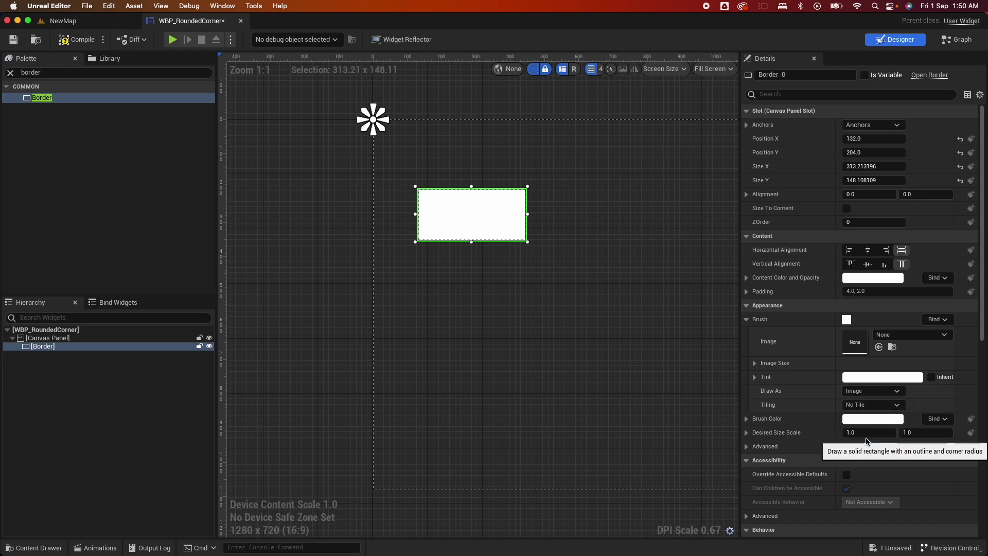
left_click(624, 331)
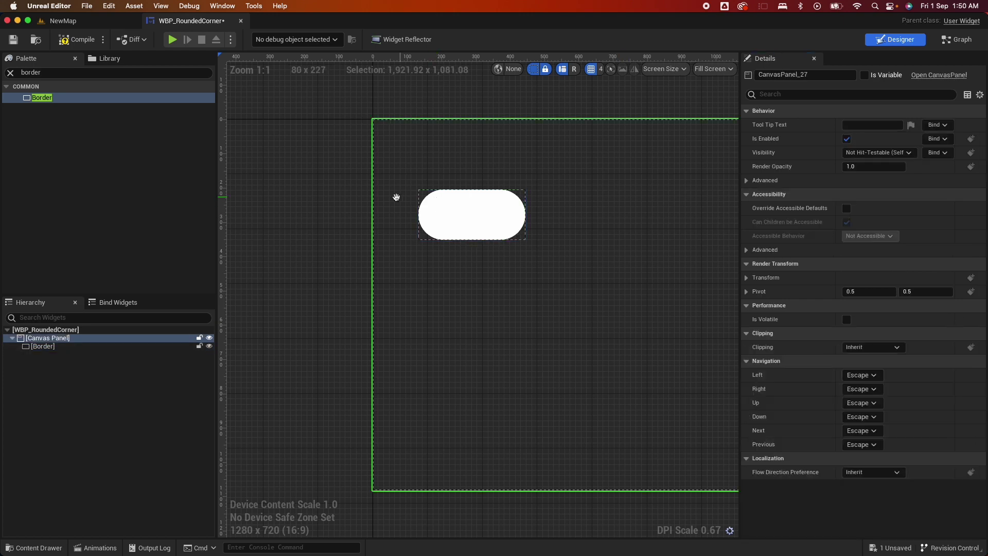
left_click(498, 220)
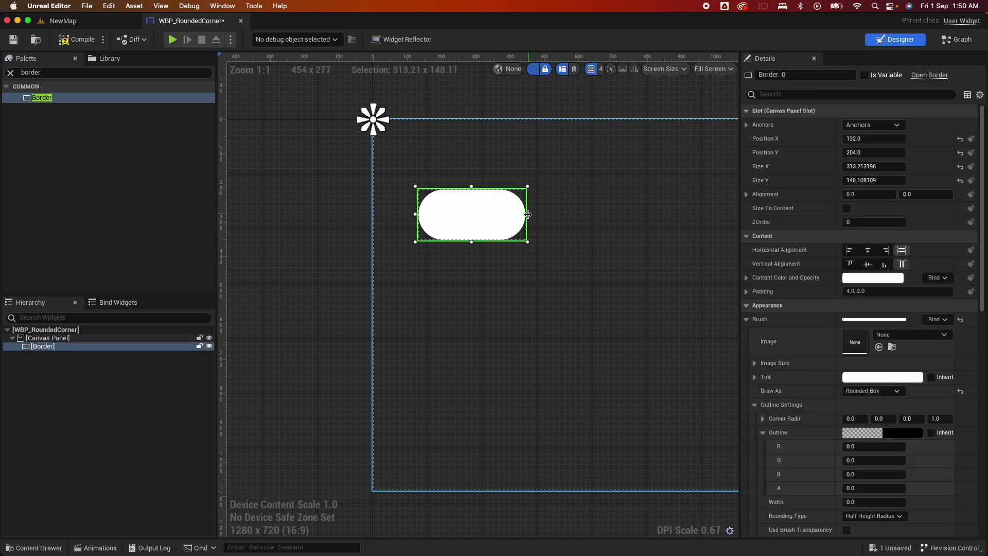
Drag the border's edges to stretch it taller and reposition it on the canvas.
mouse_move(528, 214)
left_mouse_down()
mouse_move(645, 214)
mouse_move(529, 214)
left_mouse_up()
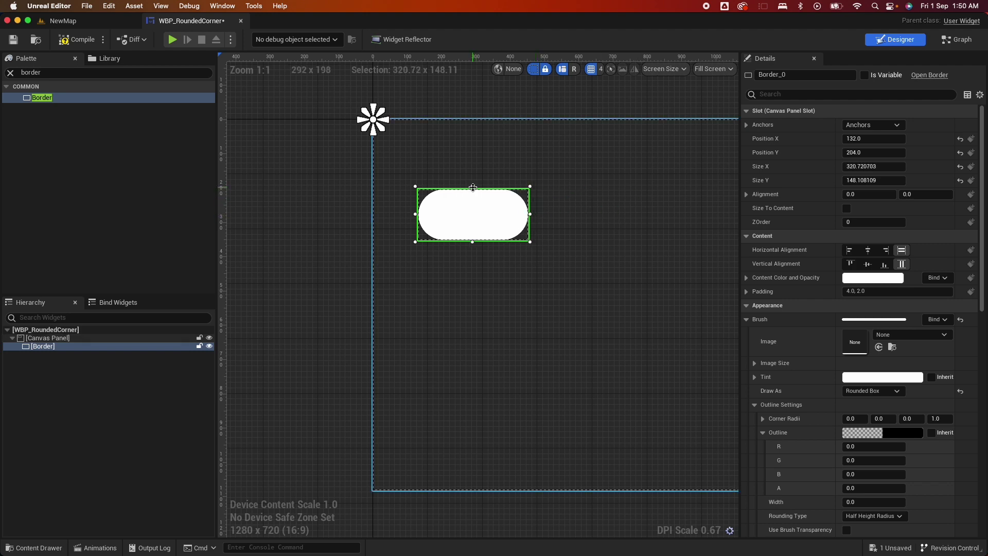
left_click_drag(473, 187, 473, 141)
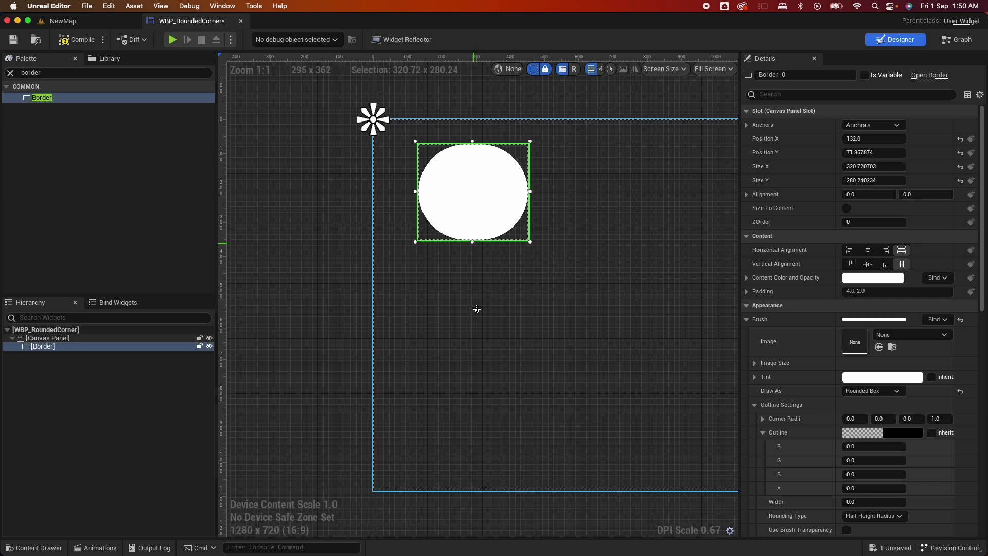
left_click_drag(476, 309, 473, 262)
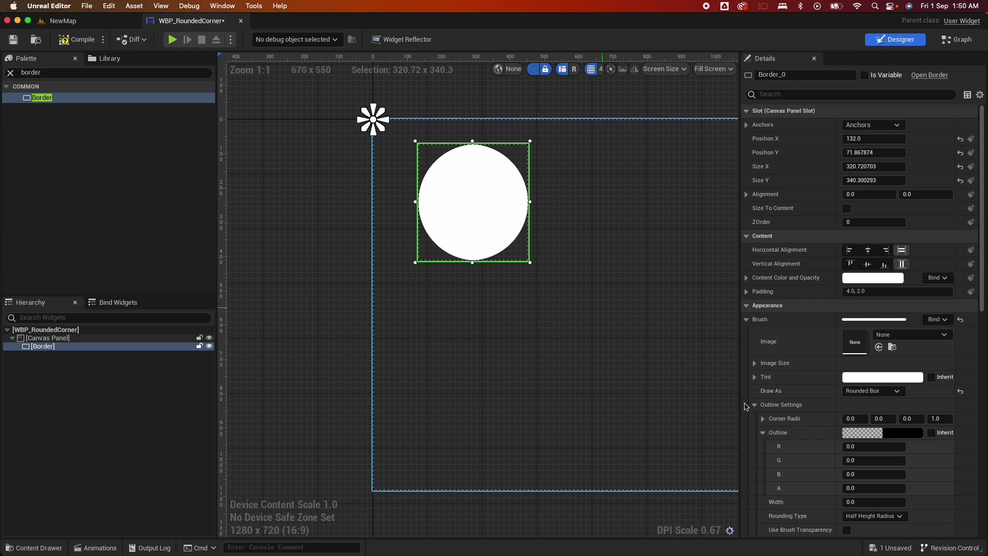
scroll(800, 459, "down", 3)
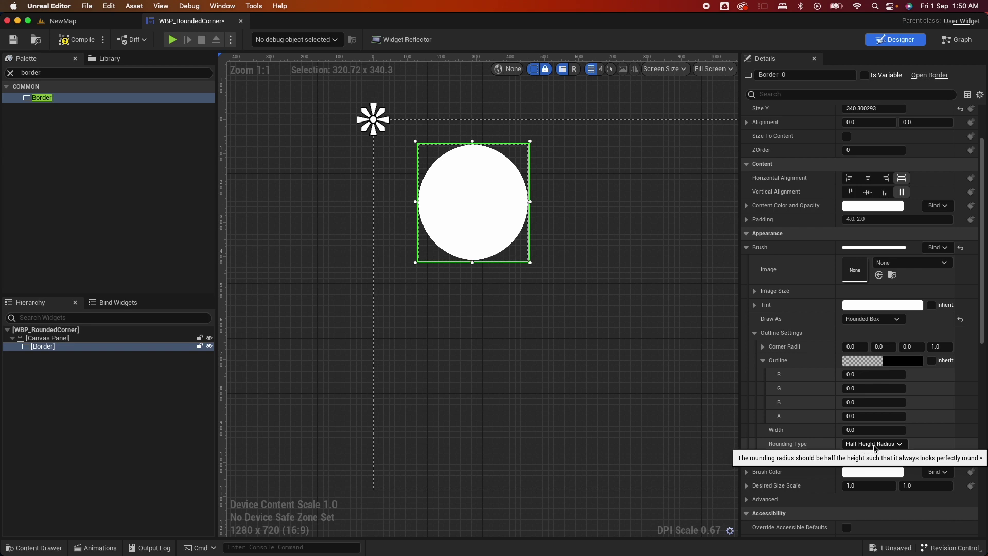
left_click_drag(503, 223, 496, 246)
left_click_drag(470, 178, 470, 281)
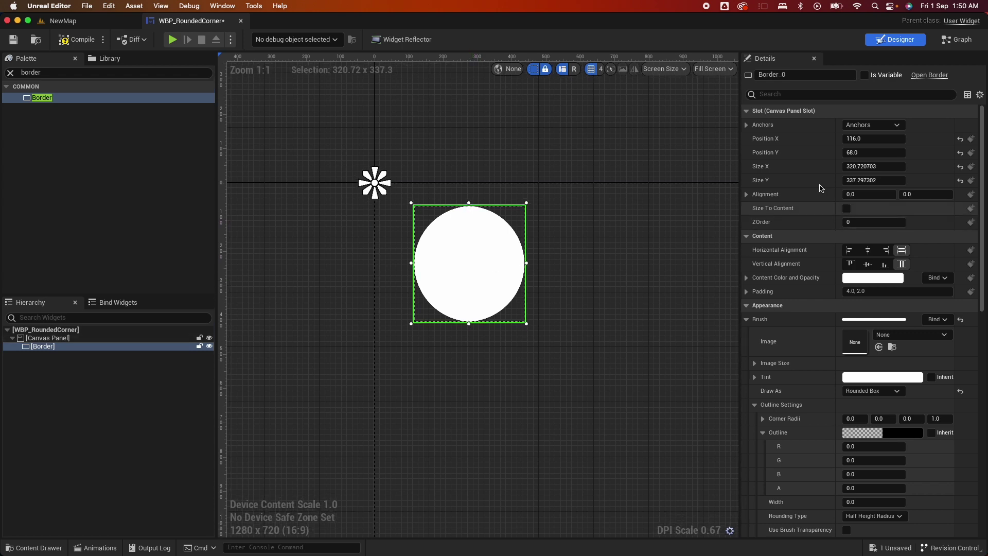
Set the border's Size X and Size Y to 320 so it forms a circle.
left_click(869, 169)
type("320")
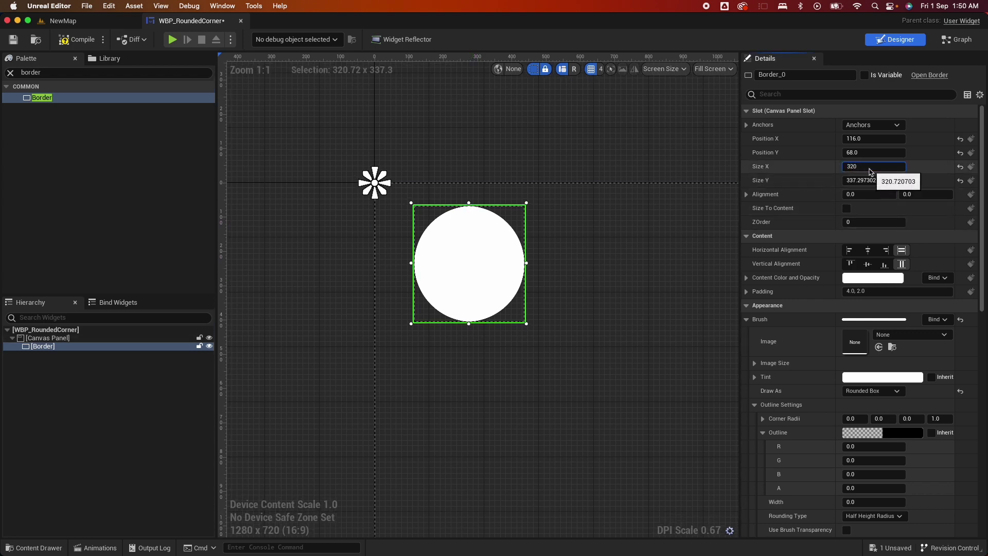
key("Tab")
type("320")
key("Return")
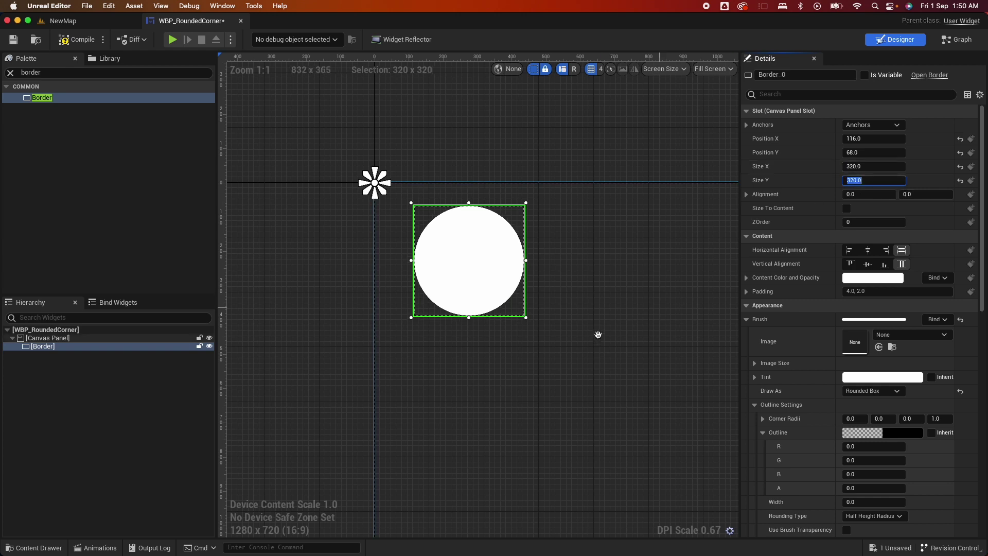
left_click(598, 333)
right_click_drag(597, 332, 597, 332)
left_click(480, 249)
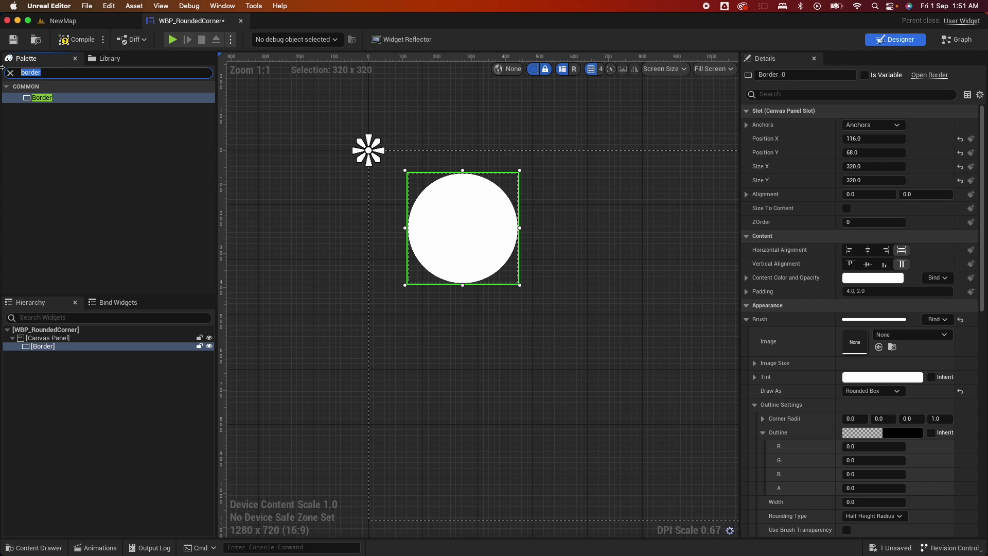
Add a Text widget inside the circular border.
left_click_drag(36, 108, 99, 260)
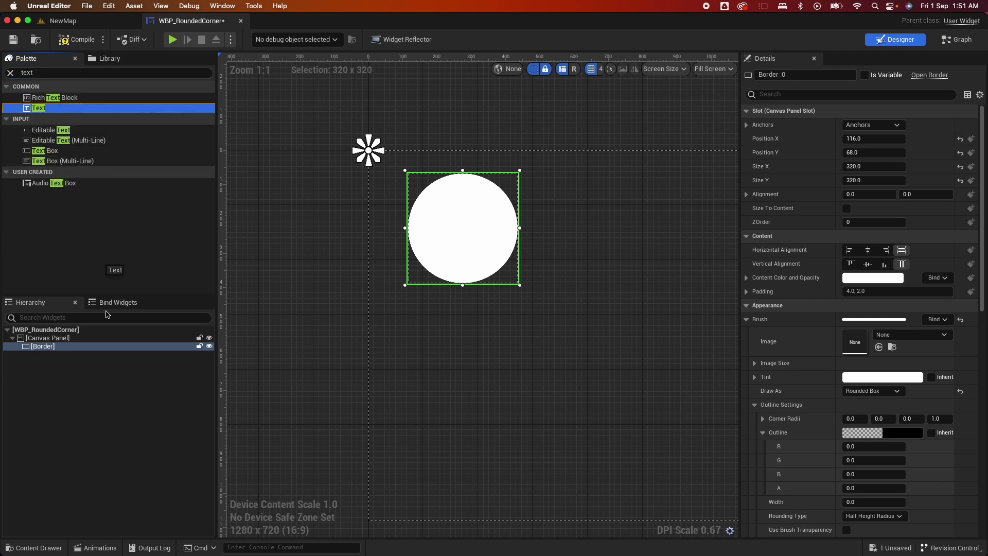
left_click_drag(47, 349, 48, 349)
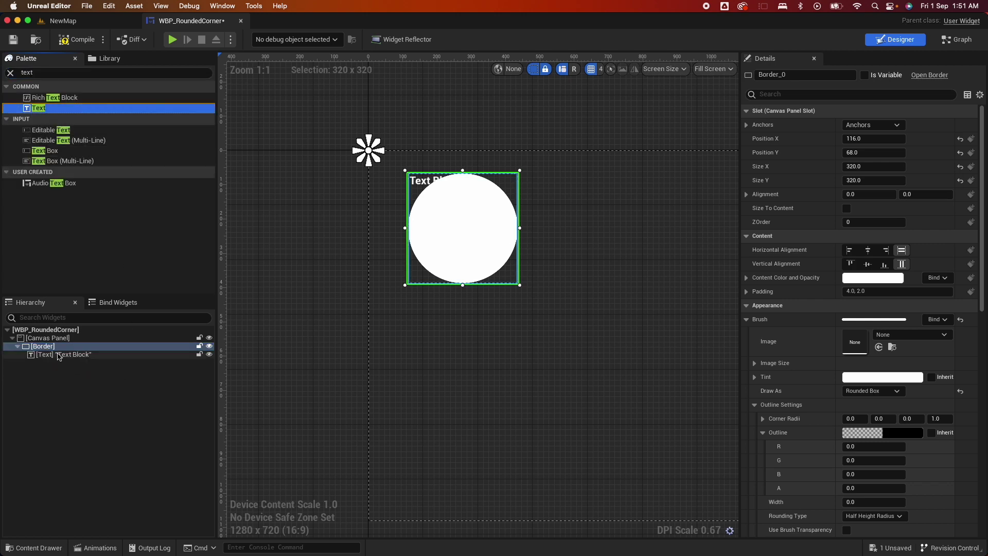
left_click(427, 179)
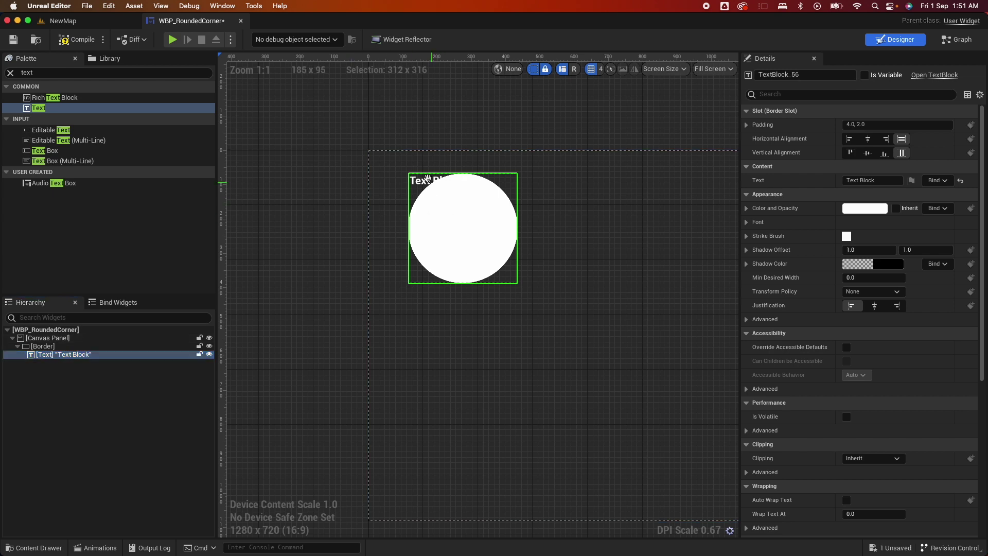
left_click(44, 346)
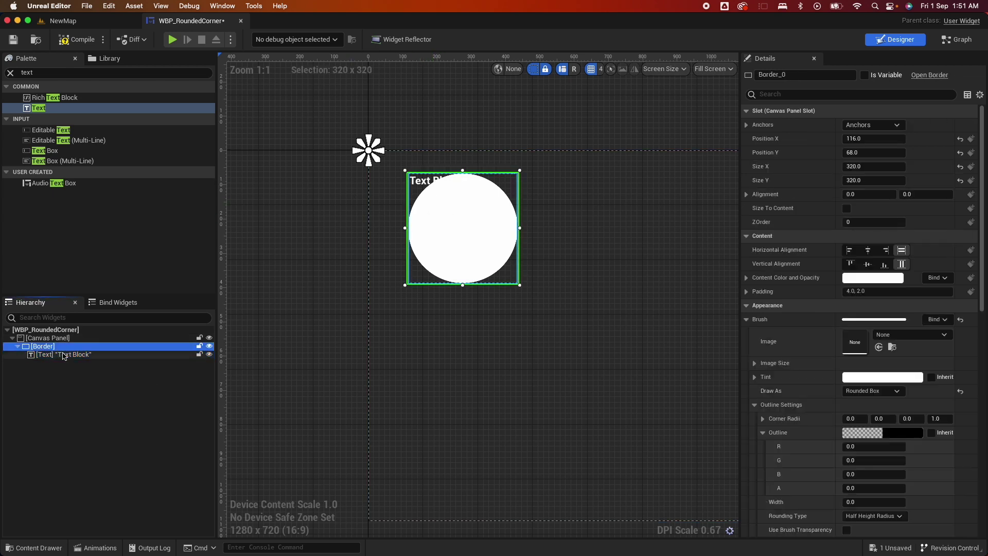
left_click(62, 354)
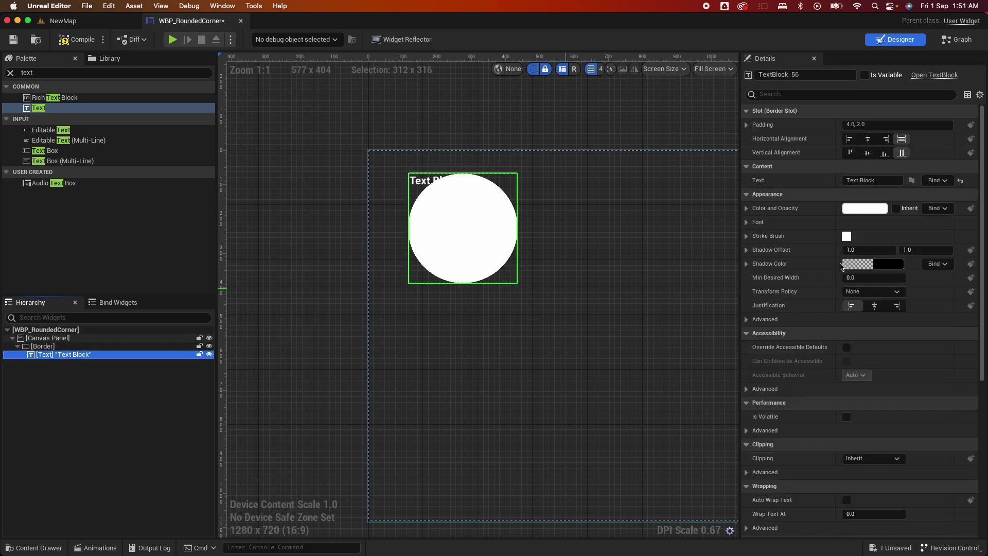
Centre the text horizontally and vertically and change it to read 'Border 1'.
left_click(868, 139)
left_click(867, 153)
left_click(872, 181)
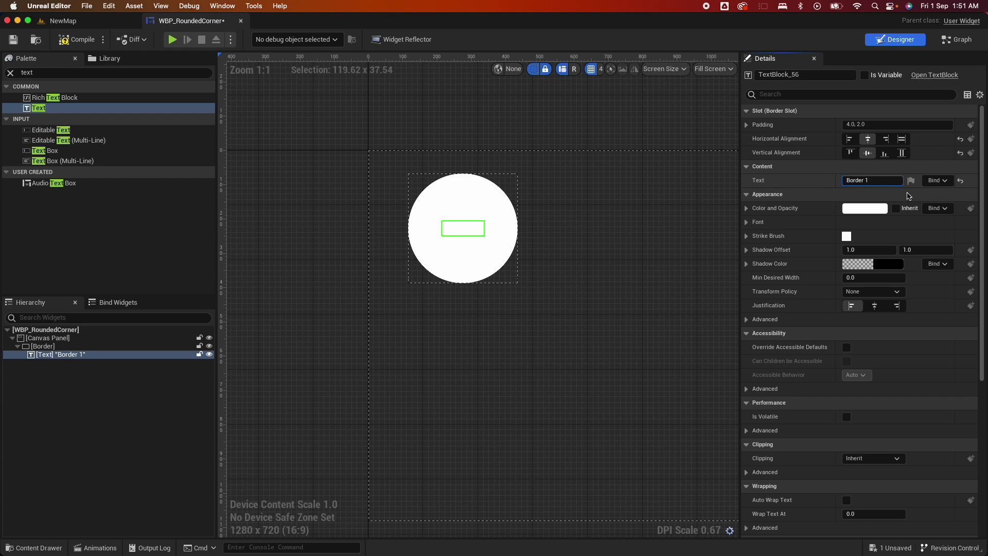
left_click(865, 208)
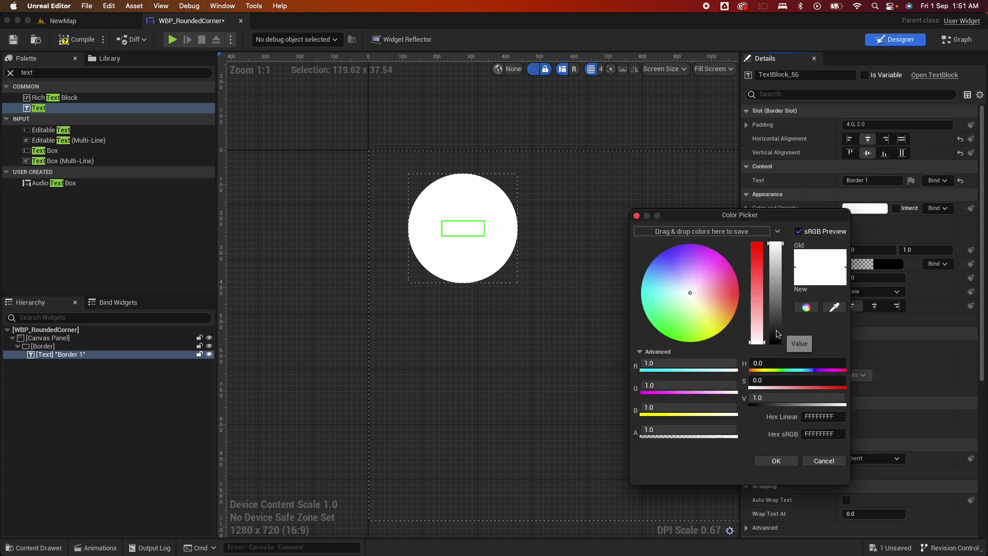
left_click(588, 379)
Duplicate the circular border with Ctrl+D and move the copy below the original.
left_click(588, 379)
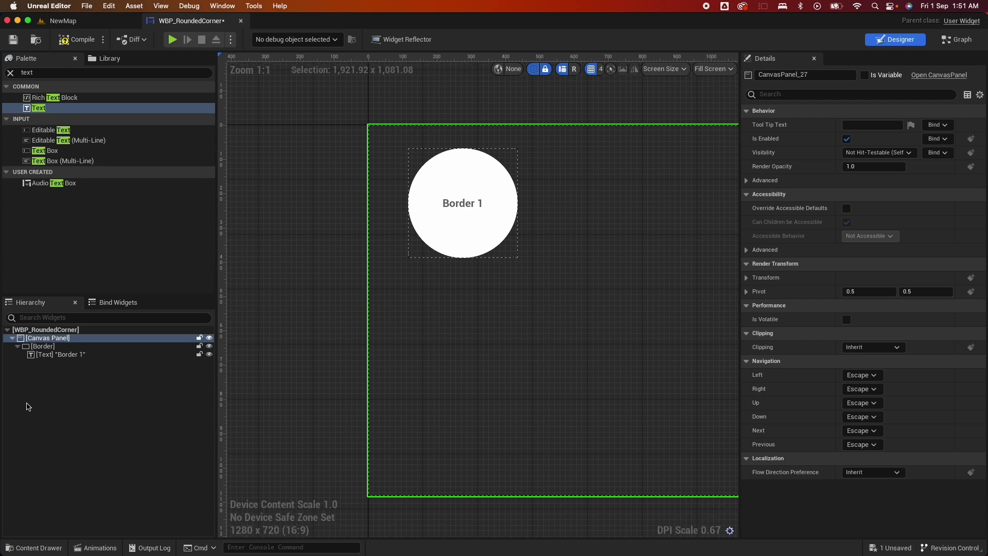
left_click(39, 347)
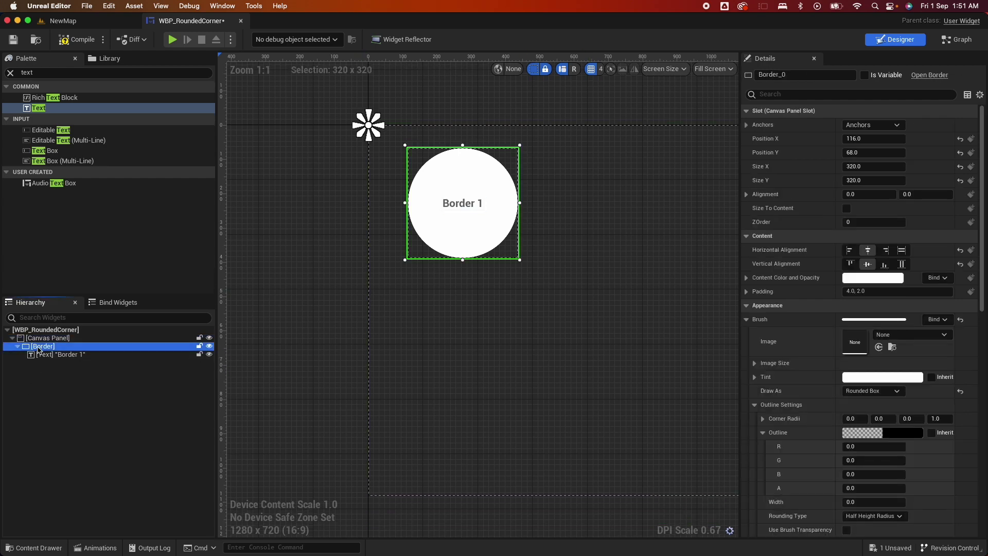
key("ctrl+d")
left_click_drag(423, 194, 439, 337)
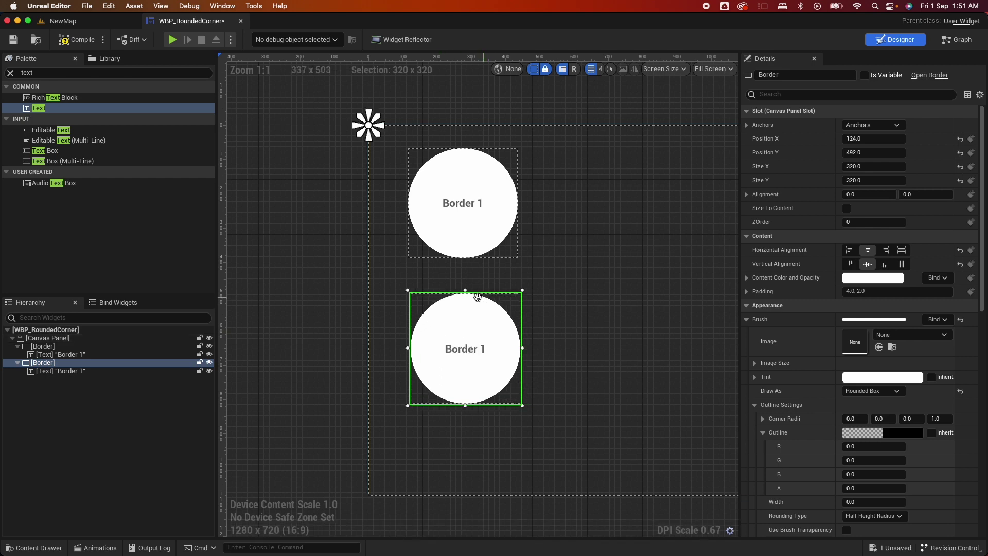
Set the lower copy's Rounding Type to Fixed Radius.
left_click(590, 343)
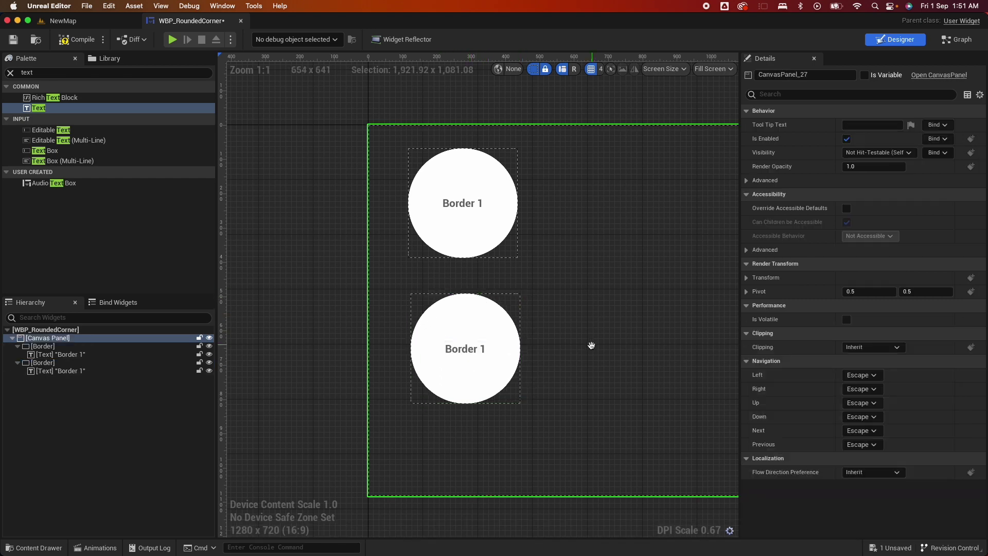
left_click(490, 328)
scroll(822, 385, "down", 2)
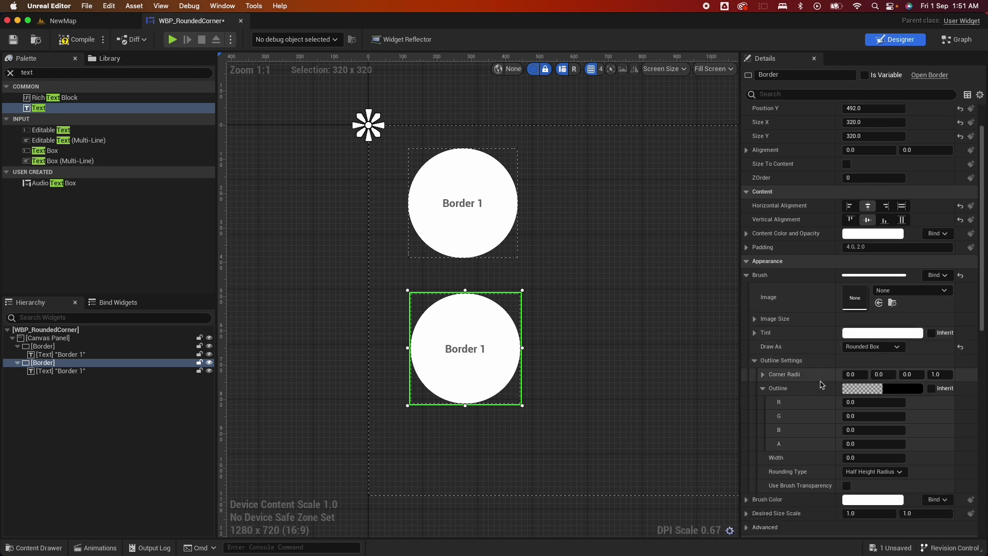
scroll(821, 385, "down", 2)
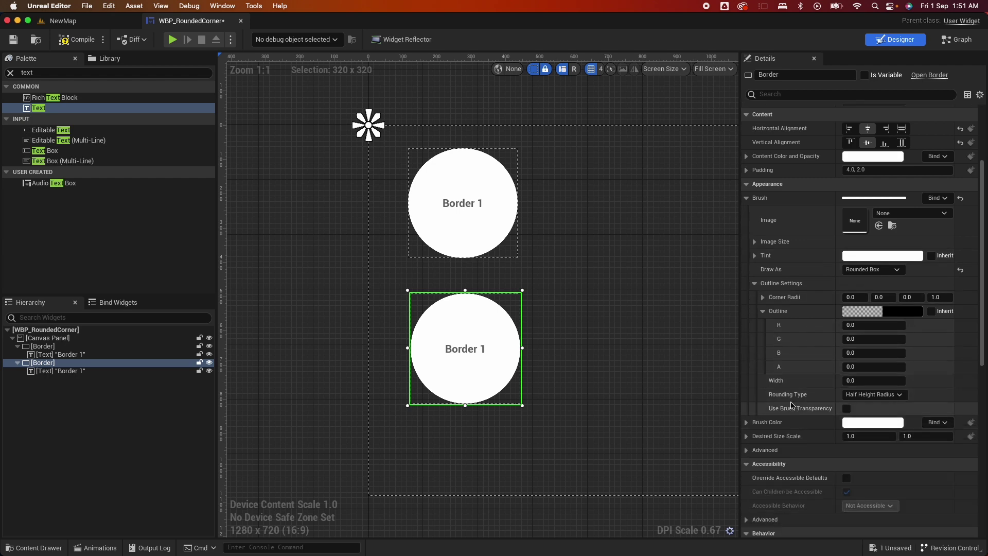
left_click(886, 398)
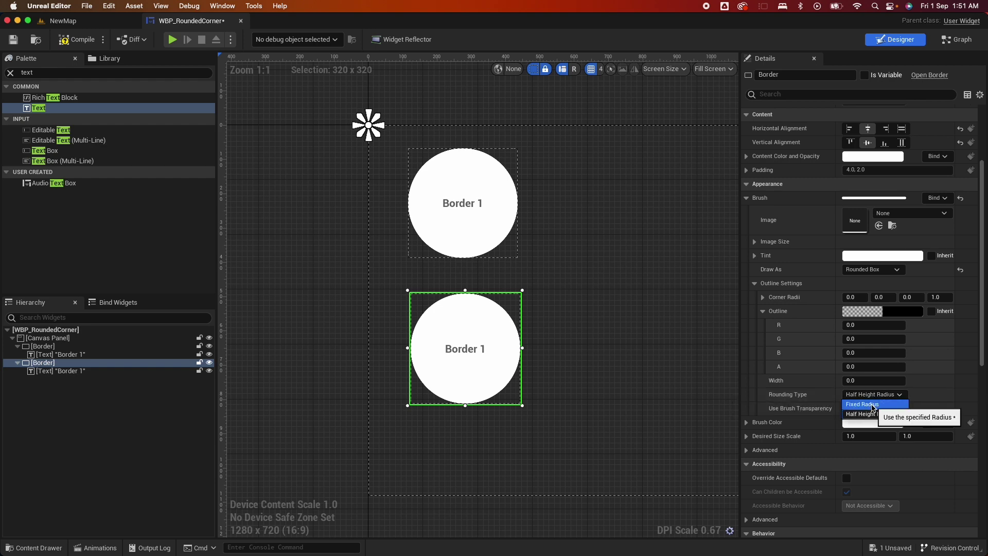
left_click(844, 403)
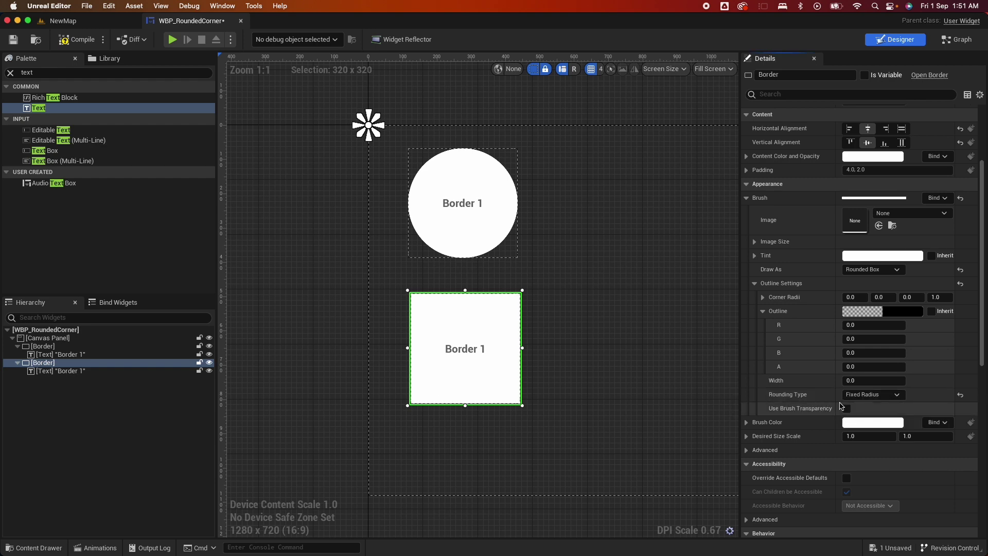
left_click(621, 353)
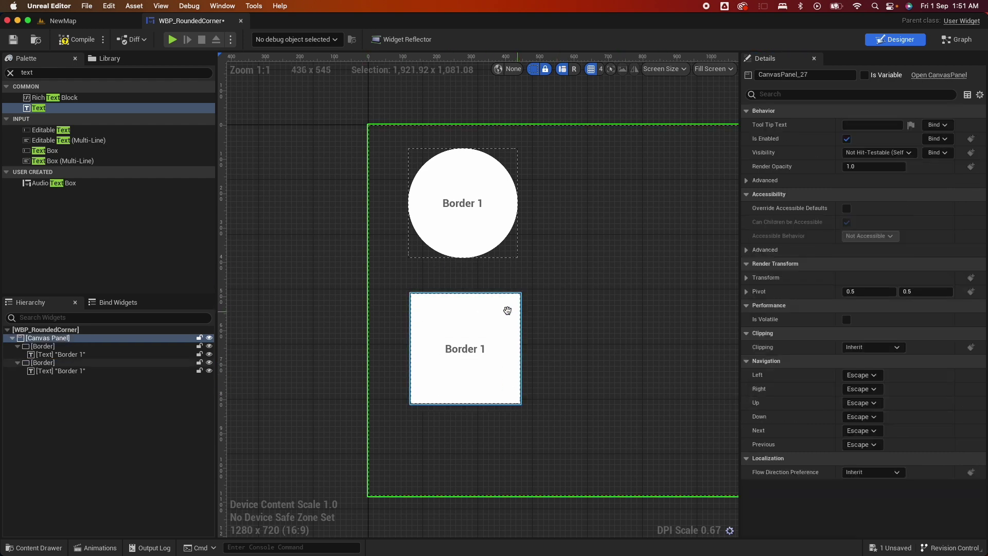
Set the lower border's Corner Radii X and Z to 50, rounding top-left and bottom-right.
left_click(504, 310)
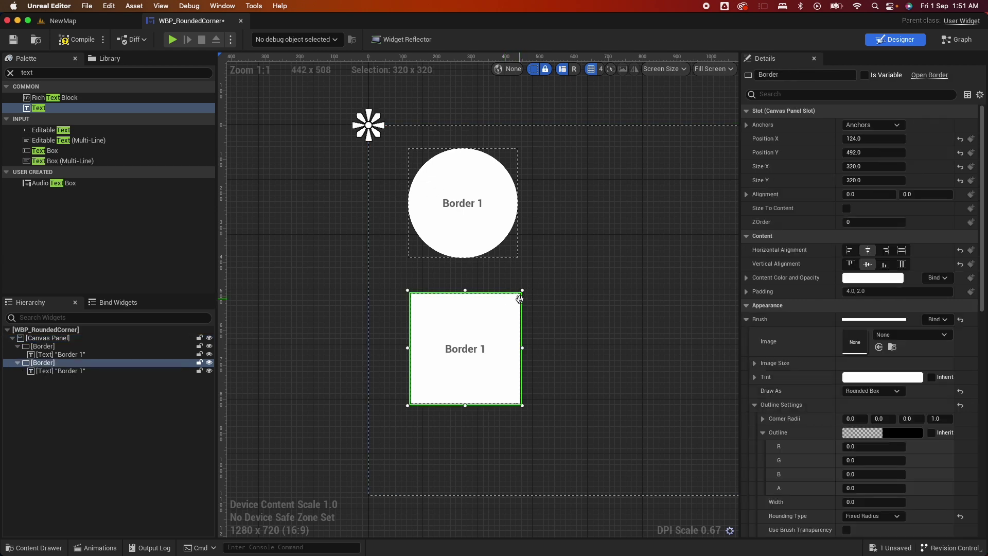
scroll(863, 438, "down", 3)
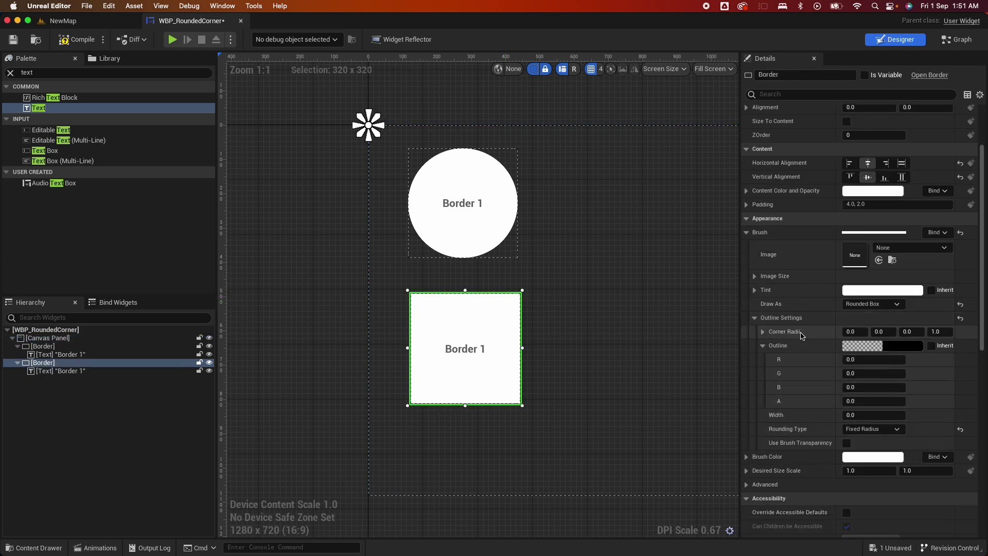
left_click(762, 332)
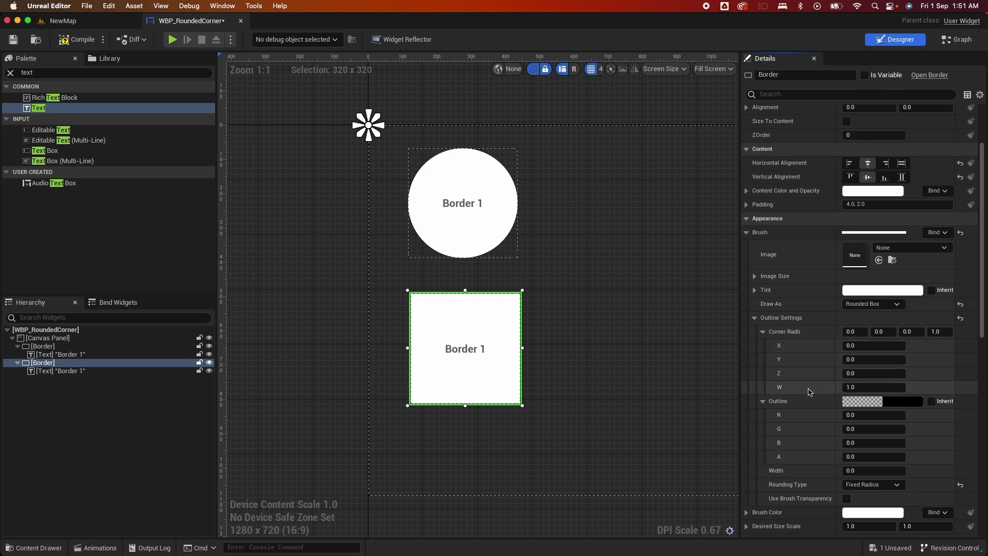
left_click(872, 347)
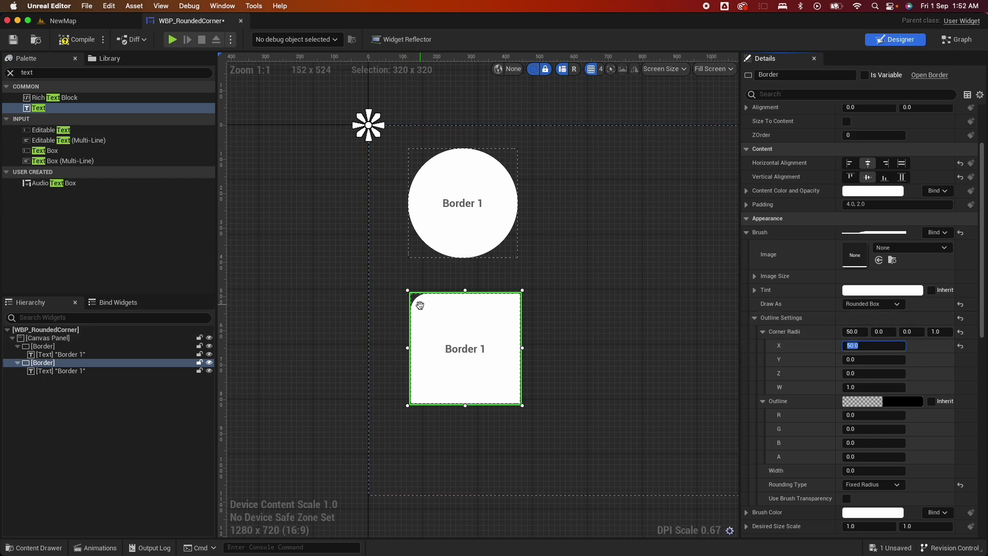
left_click(865, 374)
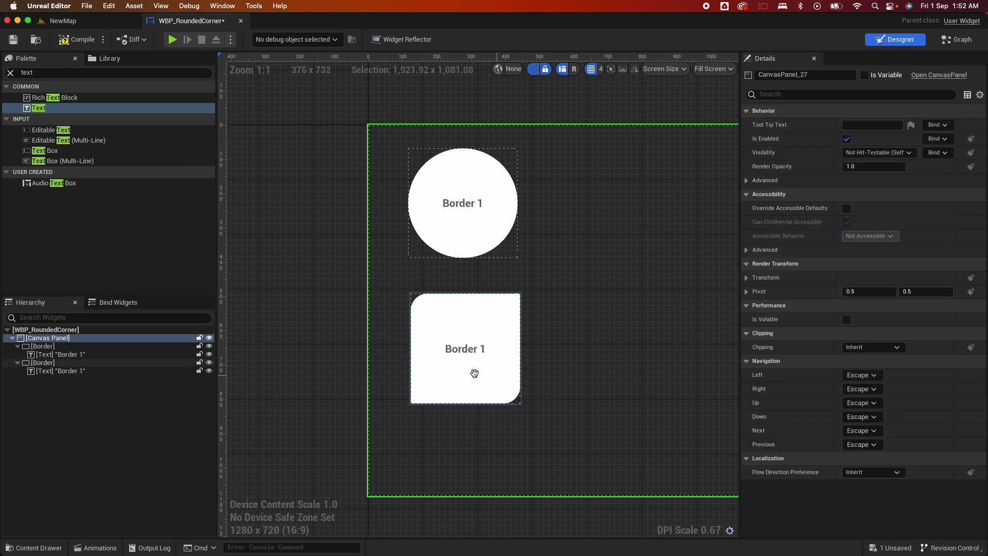
left_click(469, 350)
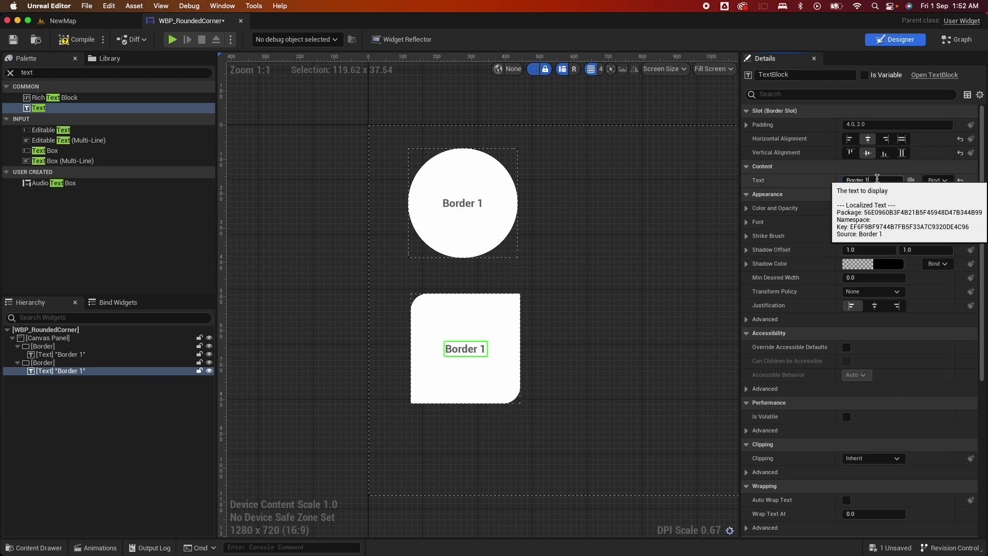
Duplicate the Border 2 box and move the copy to the right of the others.
key("Return")
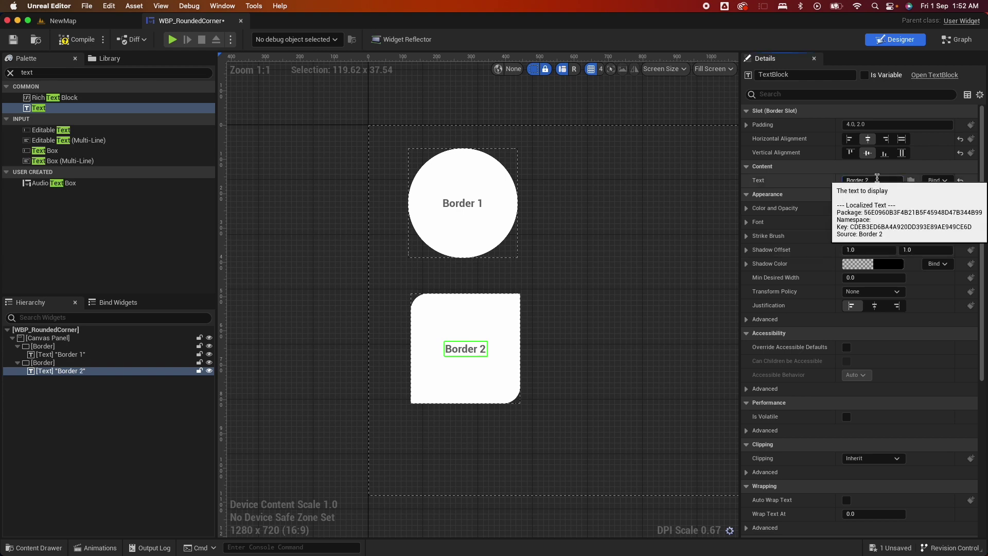
left_click(531, 355)
left_click(43, 364)
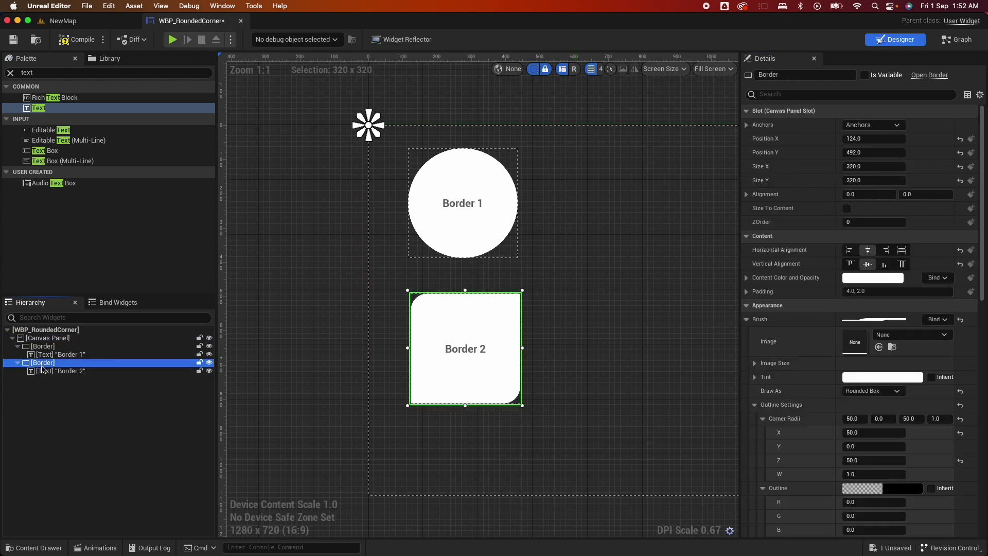
key("ctrl+d")
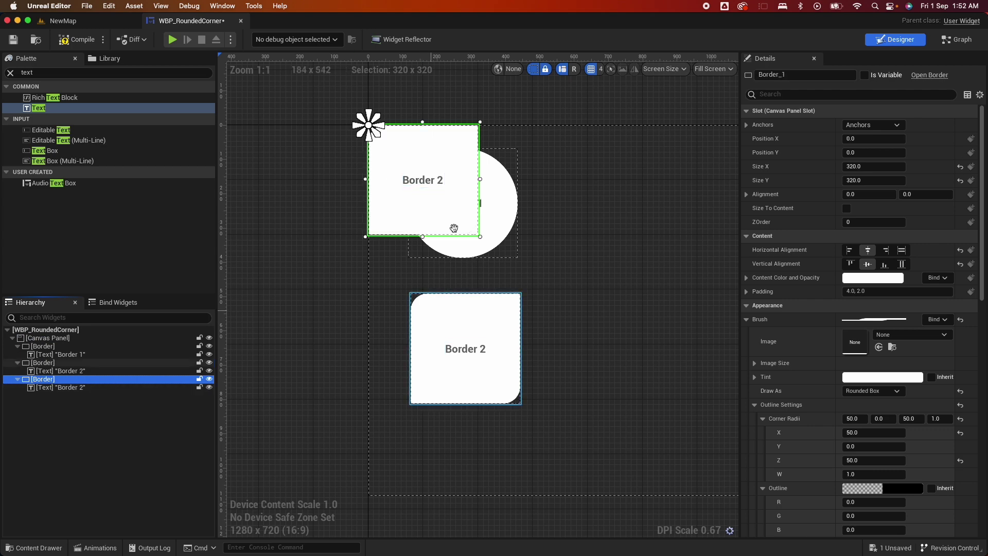
left_click_drag(409, 179, 594, 278)
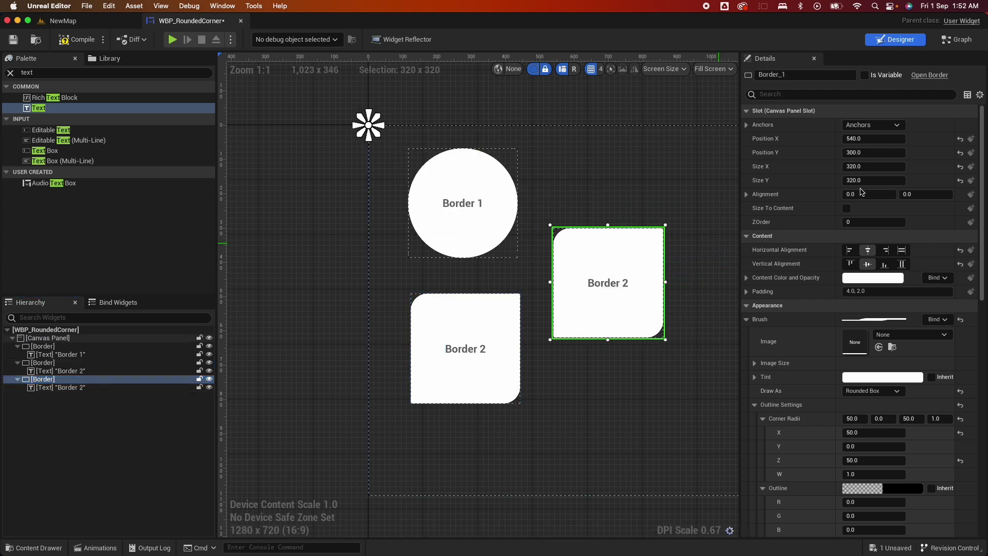
Set the copy's Corner Radii Y to 50 so all four corners are rounded.
left_click(614, 286)
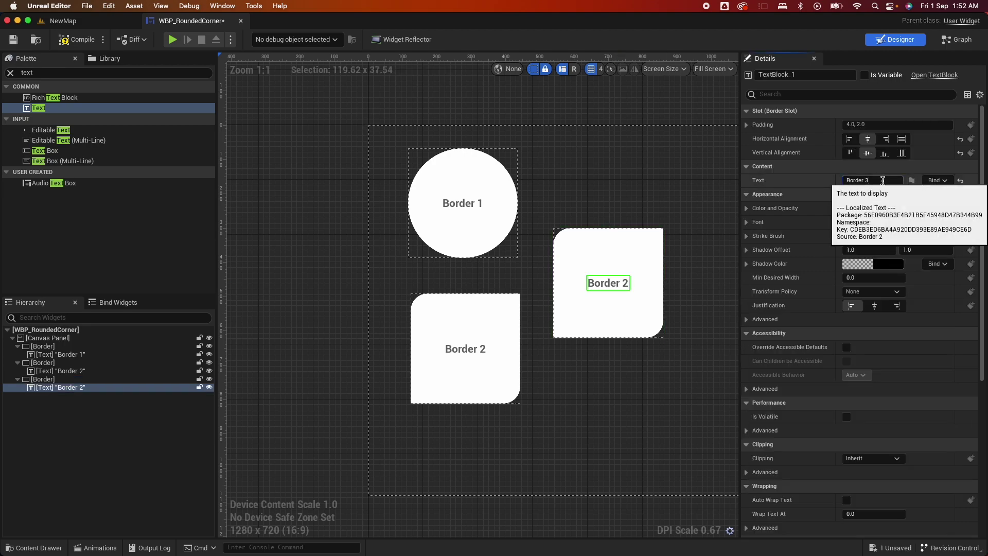
left_click(637, 319)
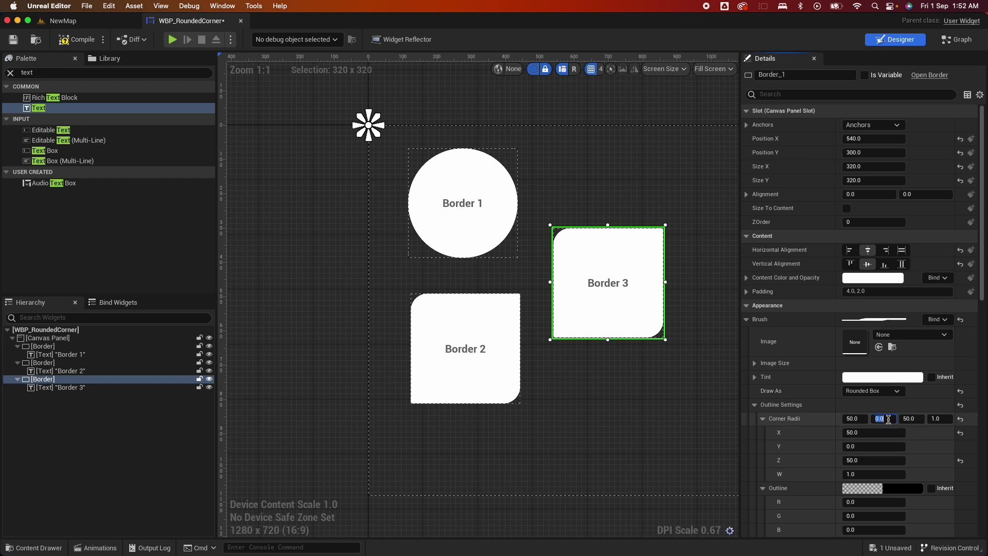
left_click(888, 420)
type("50")
key("Tab")
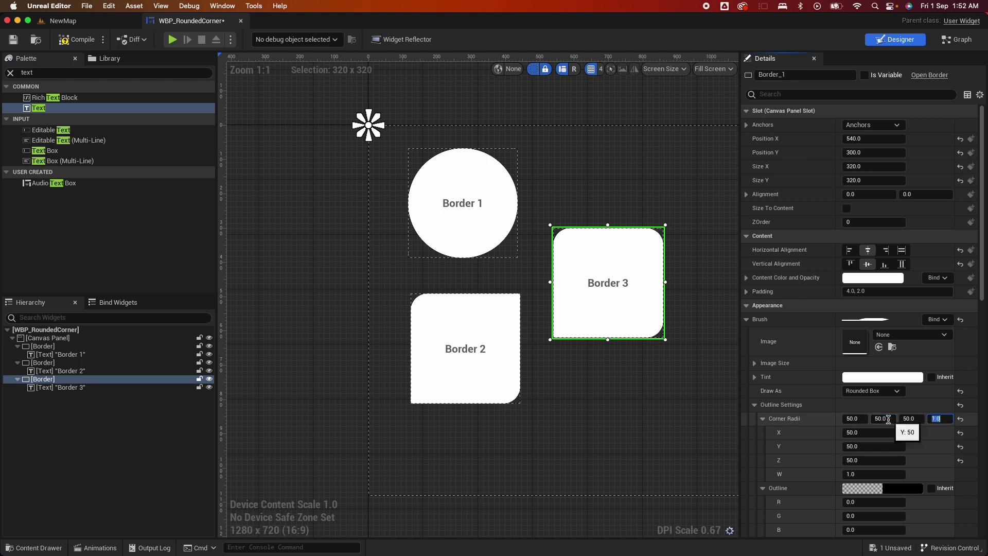
left_click(687, 421)
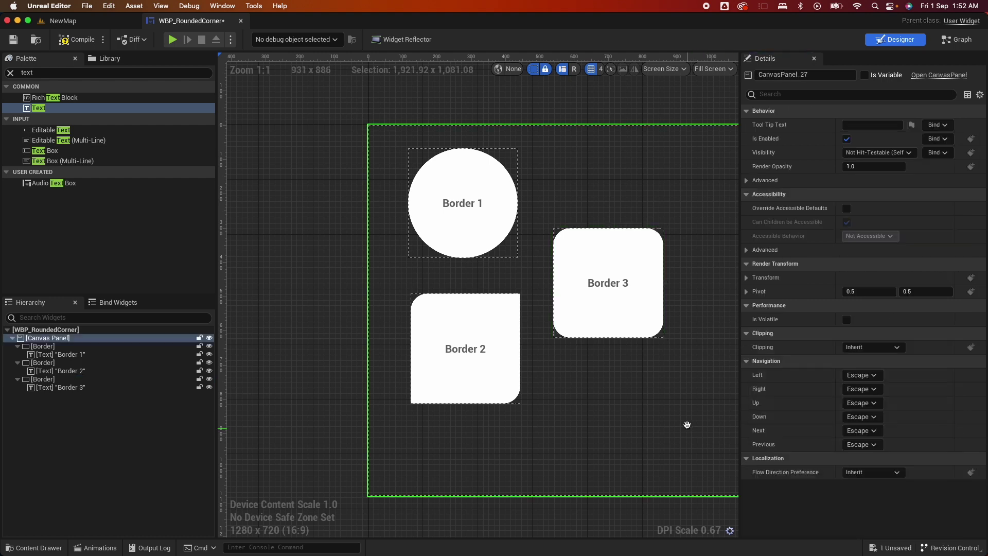
left_click(625, 315)
right_click_drag(624, 313, 588, 311)
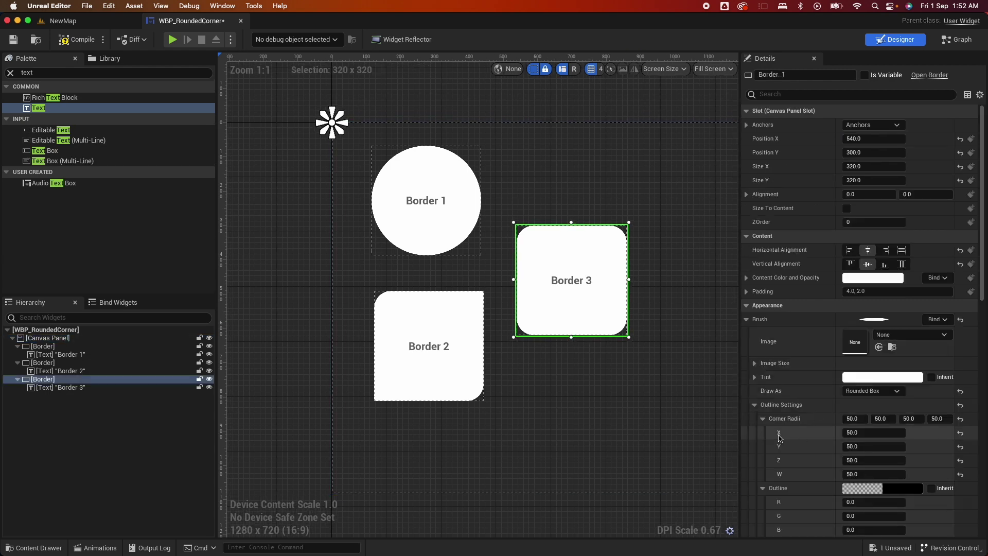
Make Border 3's outline fully opaque with a blue-violet colour.
left_click(763, 418)
scroll(830, 439, "down", 1)
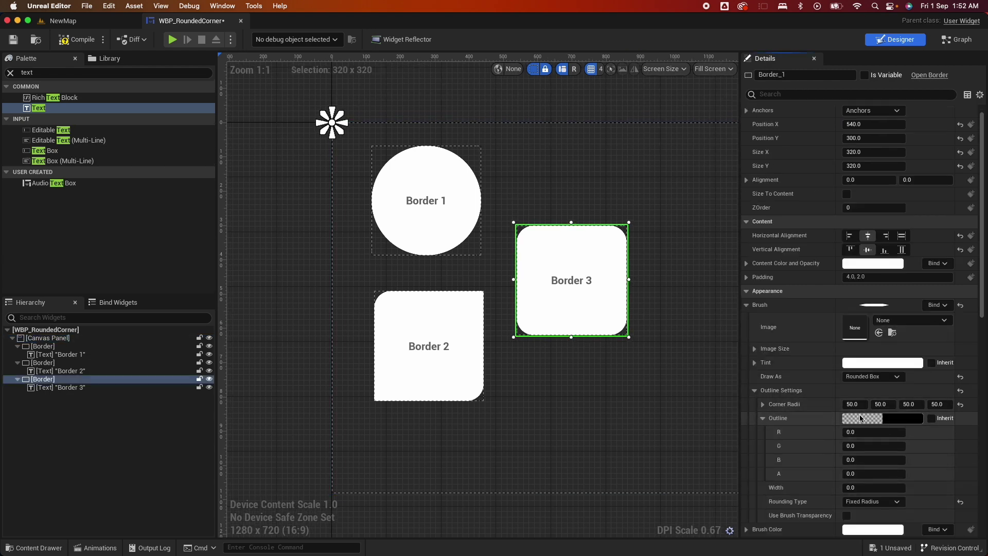
left_click(864, 476)
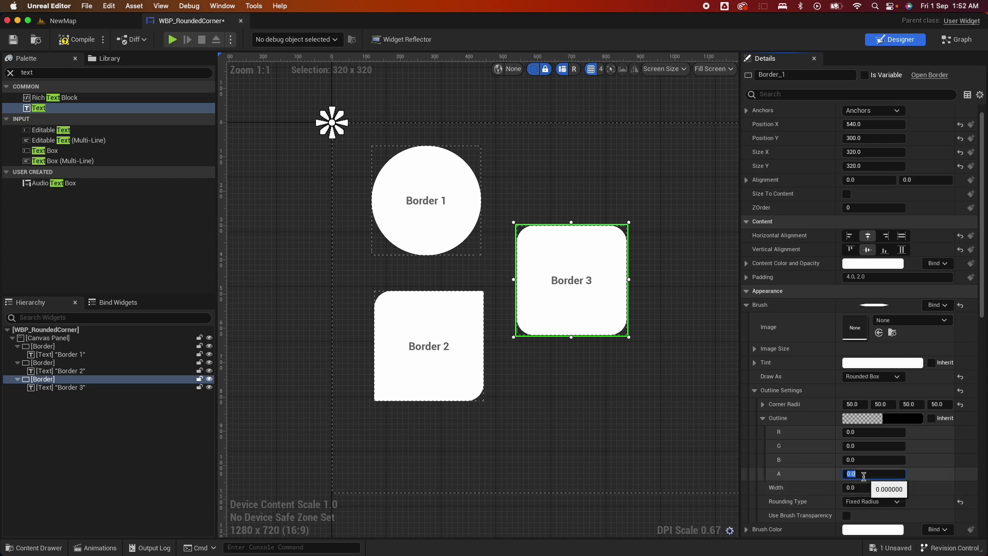
key("Return")
left_click(872, 419)
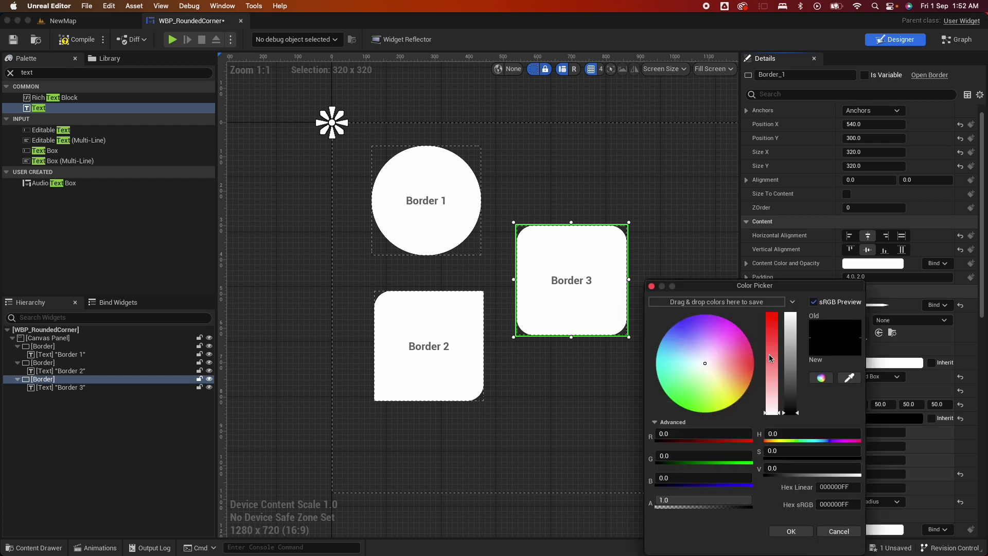
left_click(682, 330)
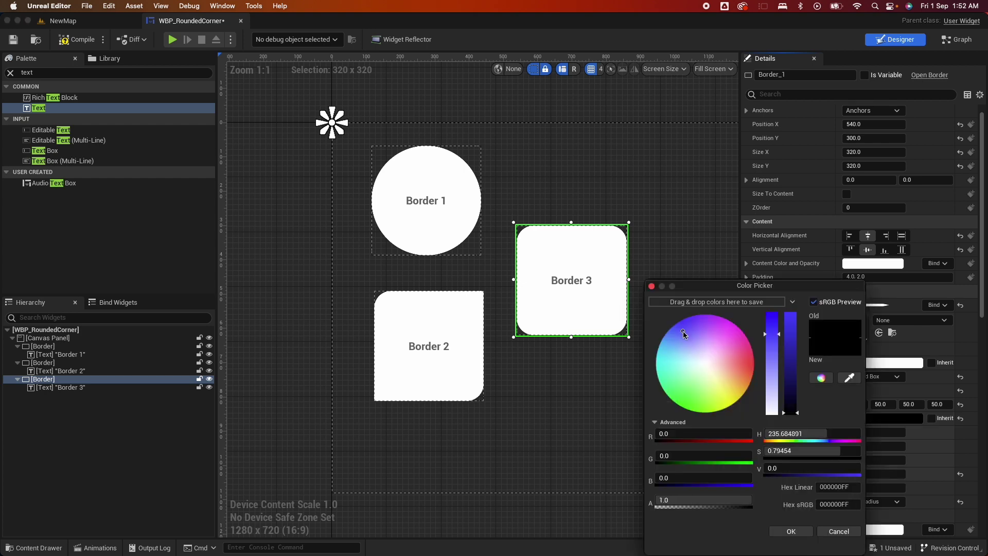
left_click(793, 335)
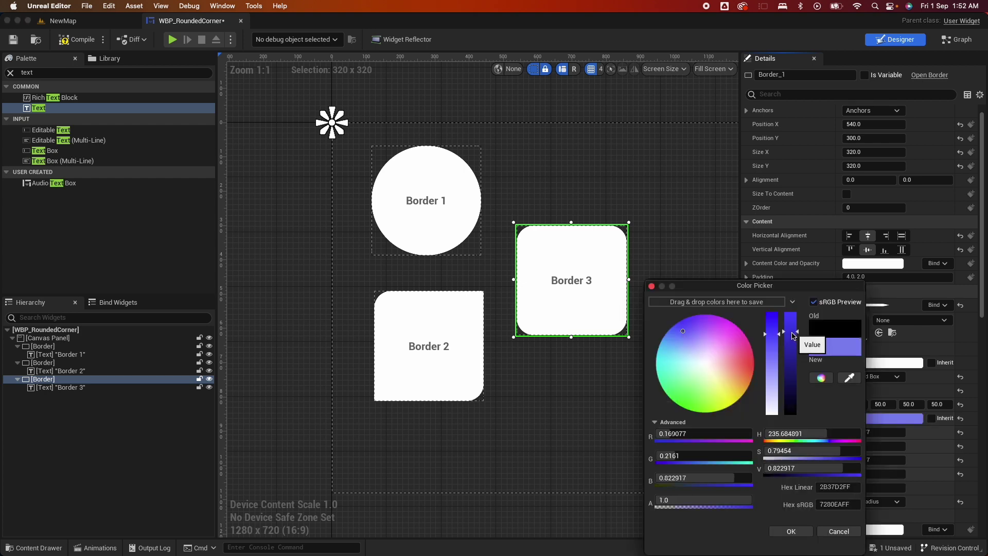
left_click(791, 531)
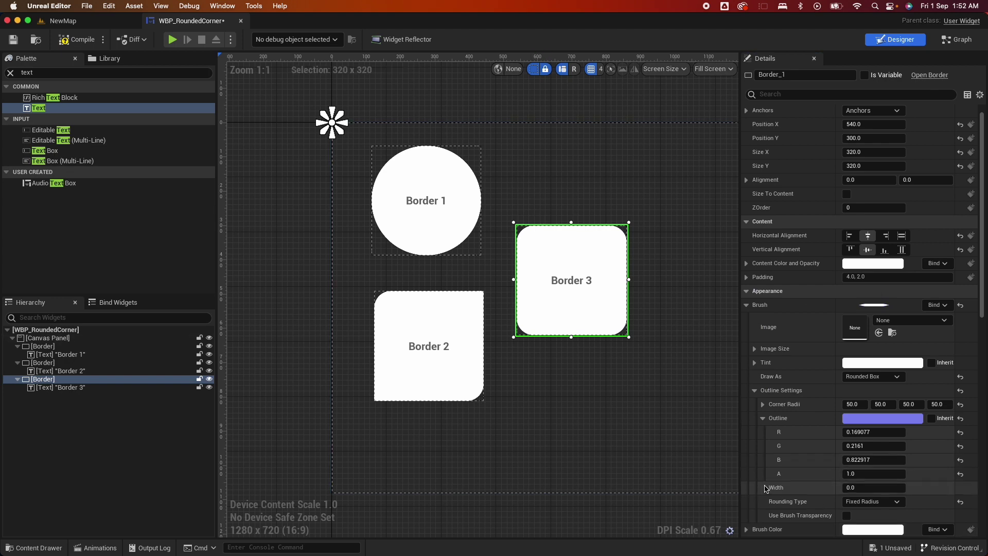
Set Border 3's outline width to 15.
left_click(863, 489)
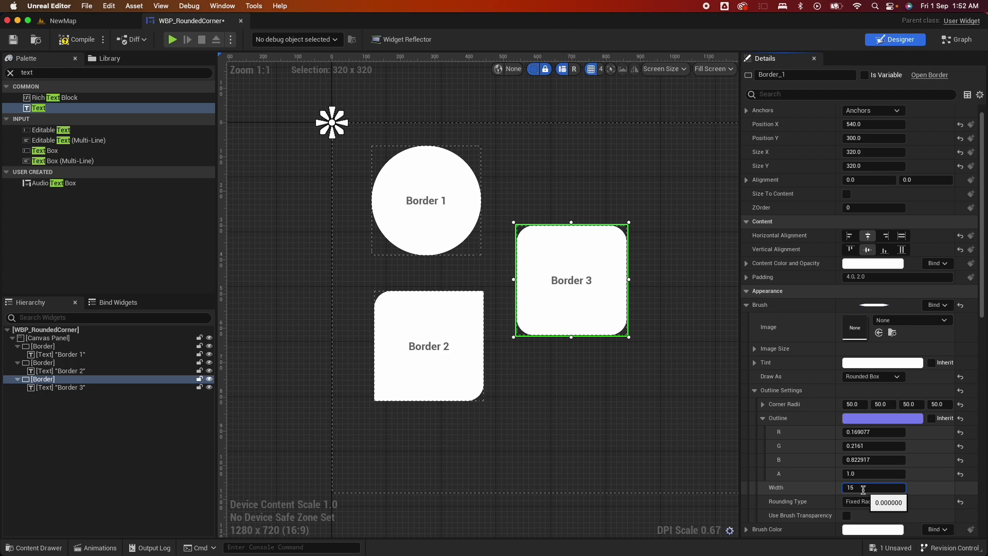
type("15")
key("Return")
left_click(681, 414)
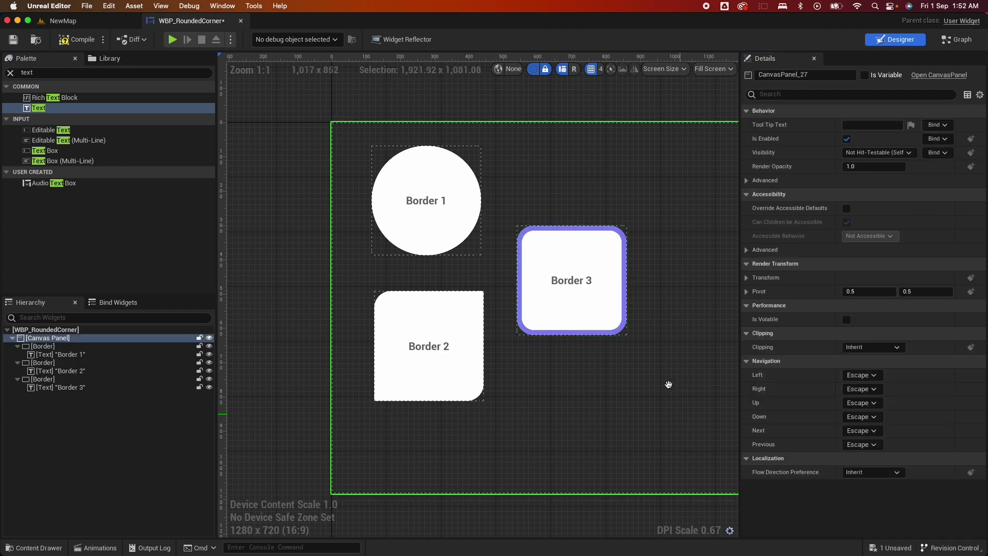
Set Border 1's brush tint alpha to 0.5.
left_click(599, 309)
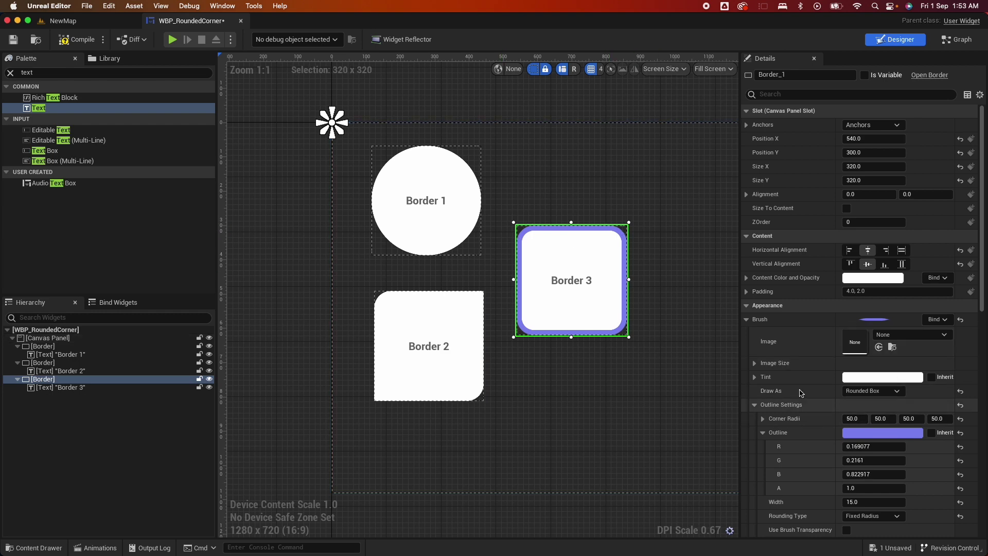
left_click(639, 364)
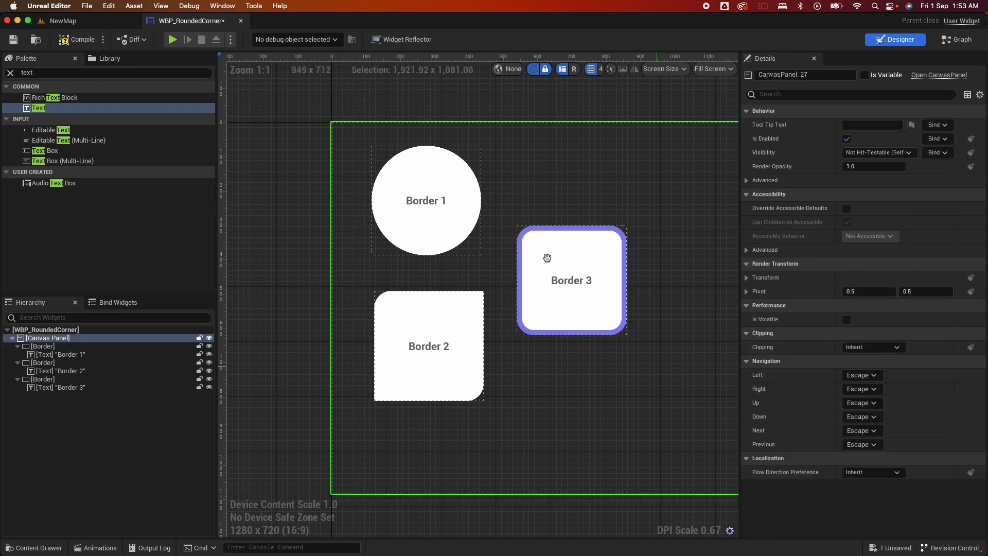
left_click(464, 174)
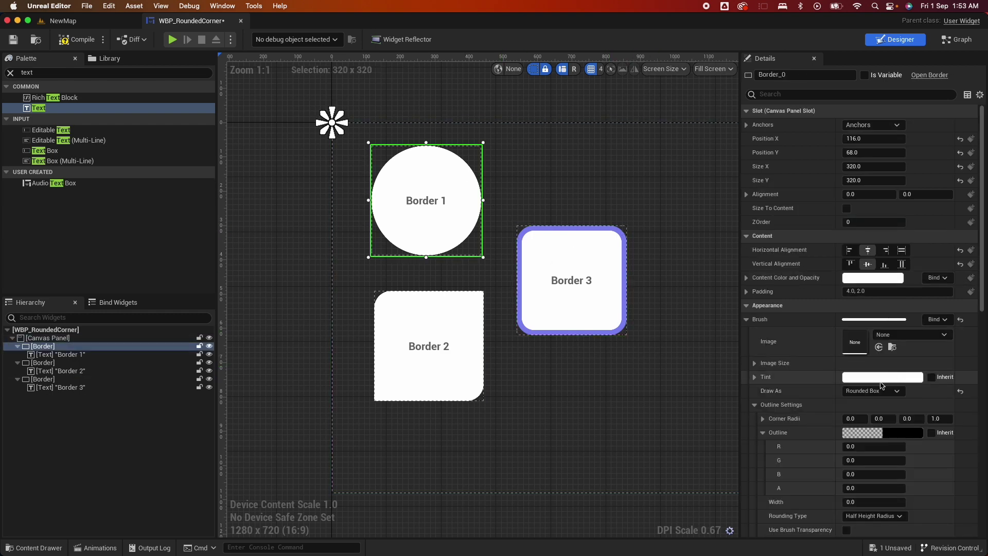
left_click(754, 376)
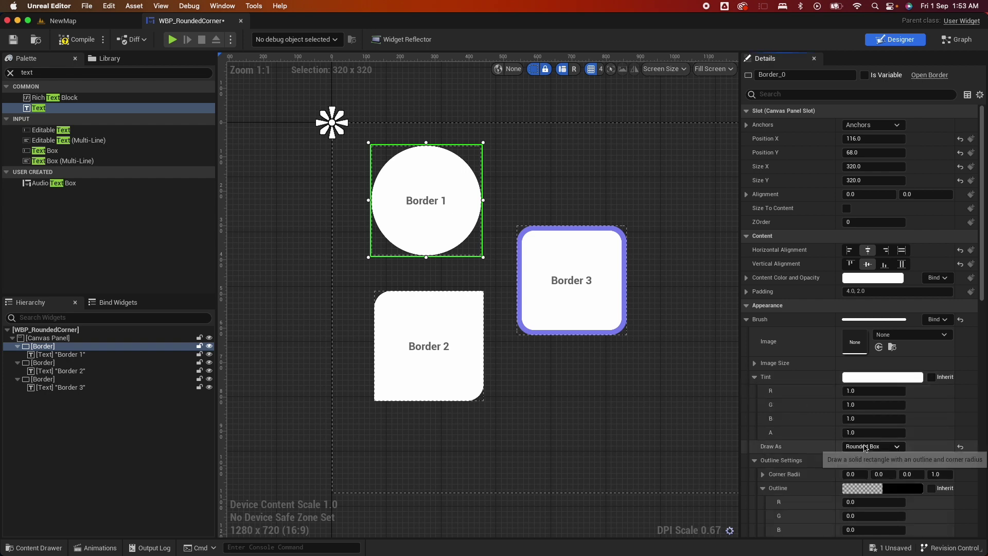
left_click(864, 432)
type("0.5")
key("Return")
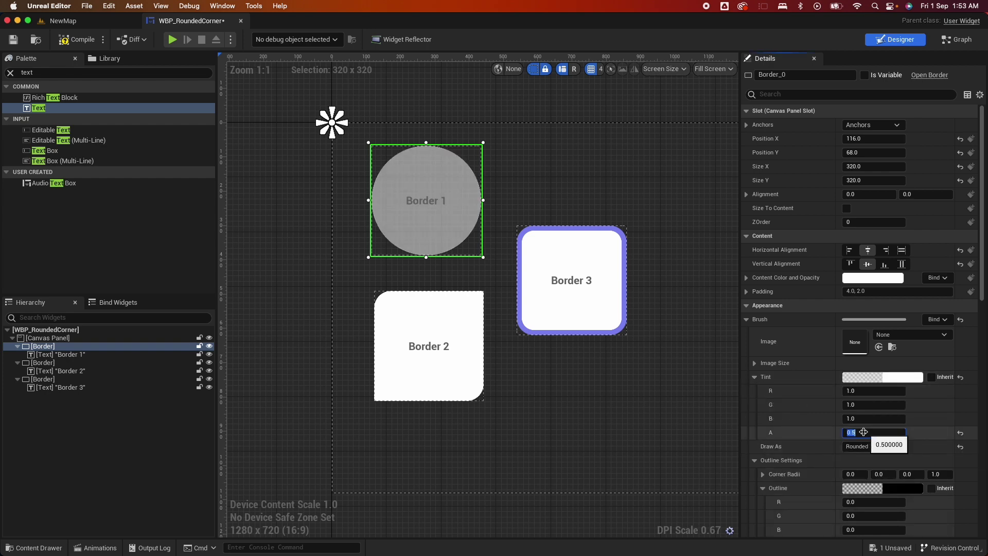
Set the tint alpha to 0.8 for Border 2 and 0.9 for Border 3.
left_click(449, 371)
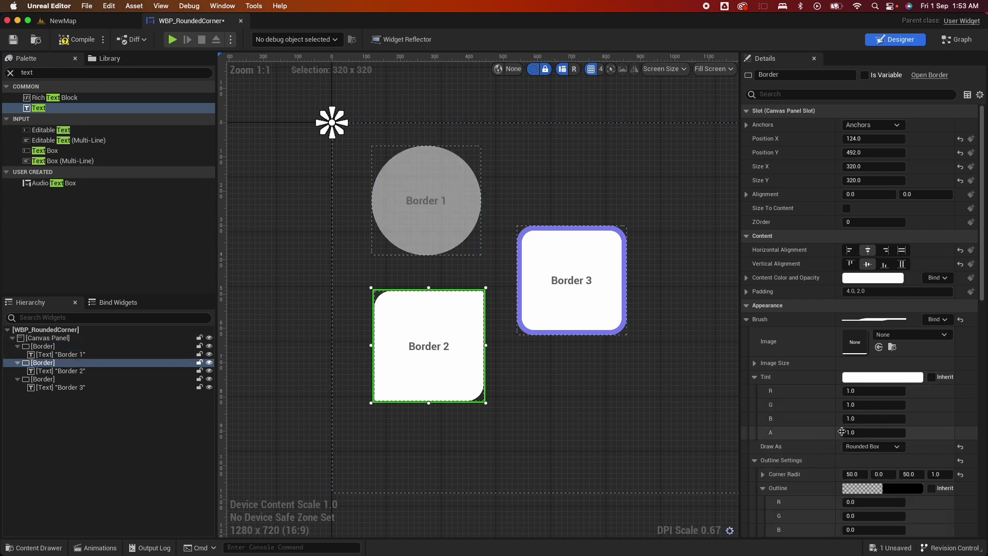
left_click(868, 432)
key("BackSpace")
key("Return")
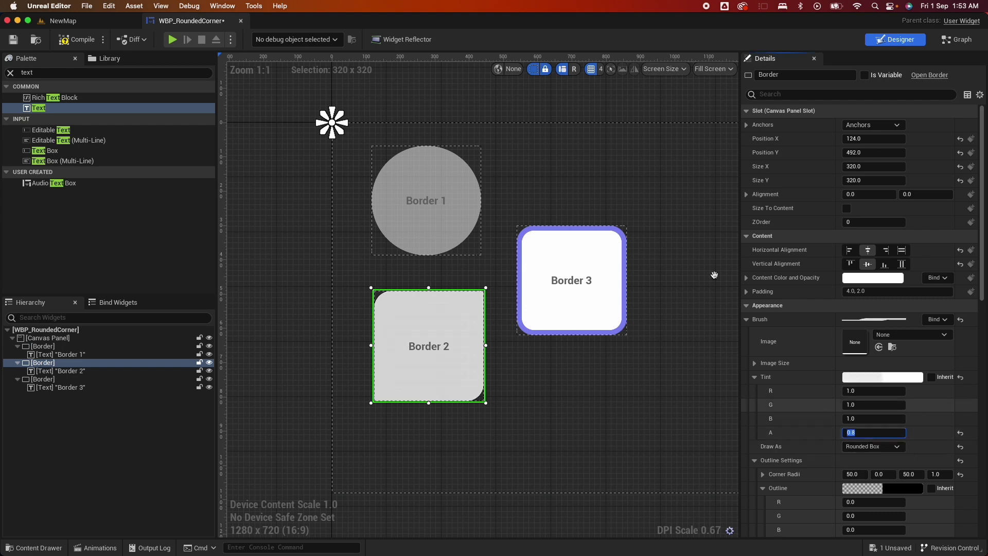
left_click(584, 311)
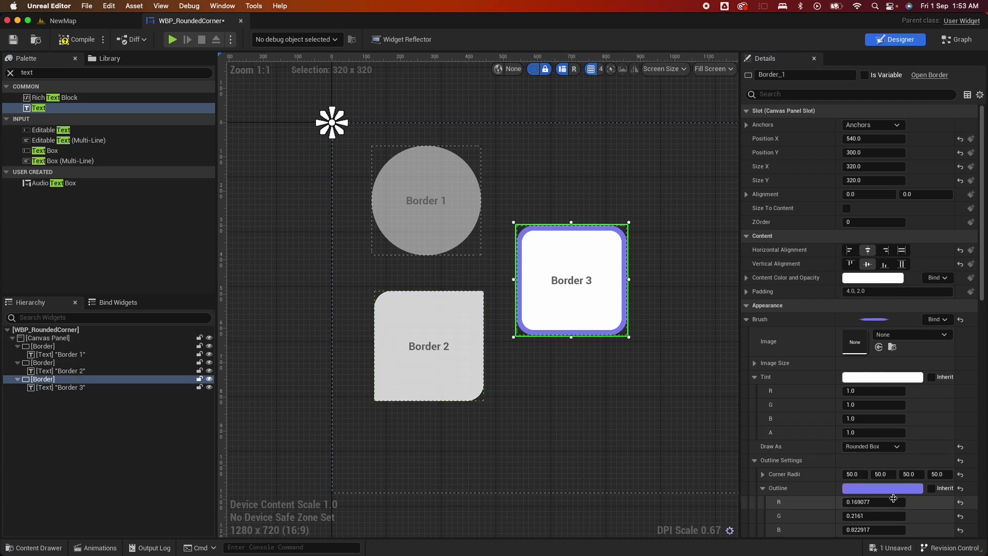
left_click(865, 435)
key("Return")
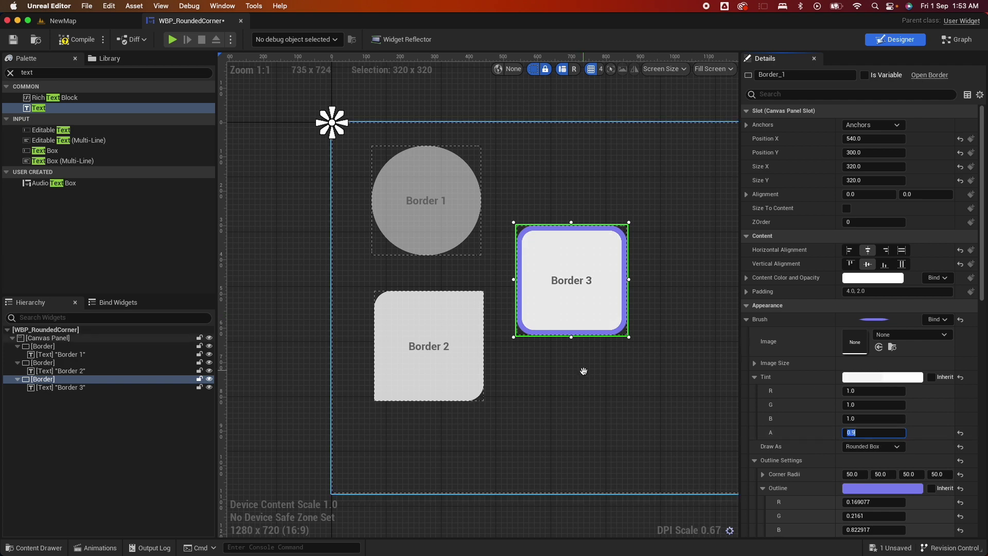
left_click(650, 363)
right_click_drag(650, 364, 644, 360)
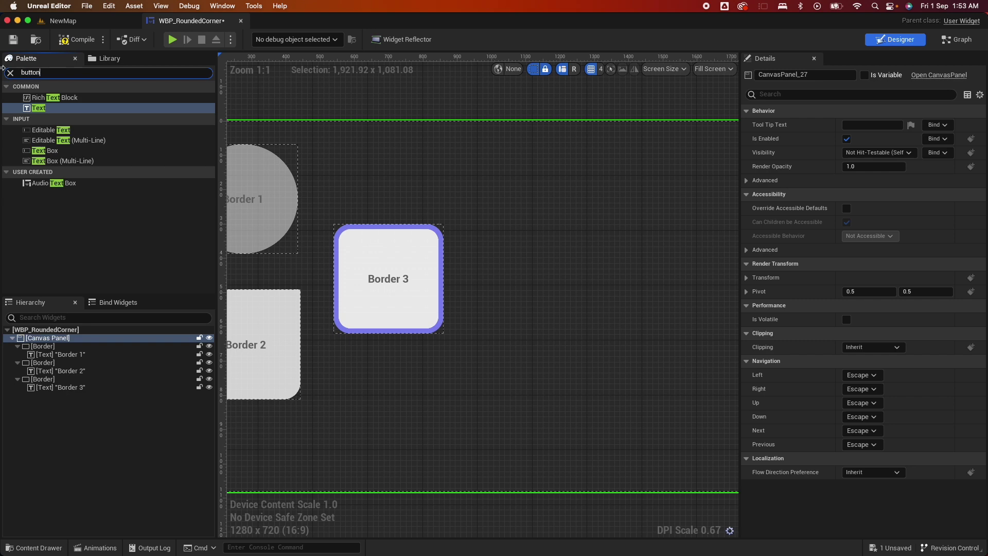
Add a Button anchored to the centre and stretch it to about 260 x 40 above-right of Border 3.
left_click_drag(41, 97, 619, 225)
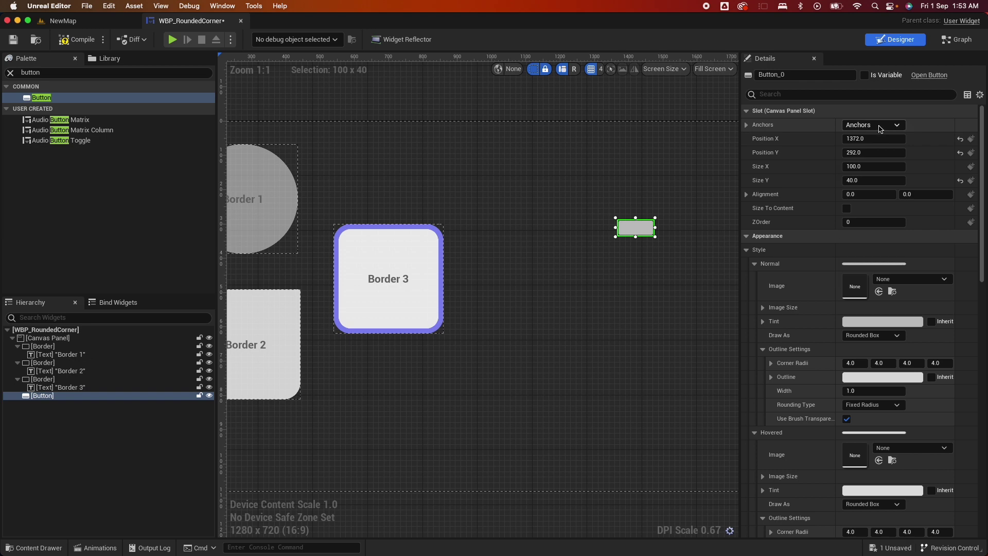
left_click(880, 125)
left_click(896, 185)
right_click_drag(627, 232, 581, 231)
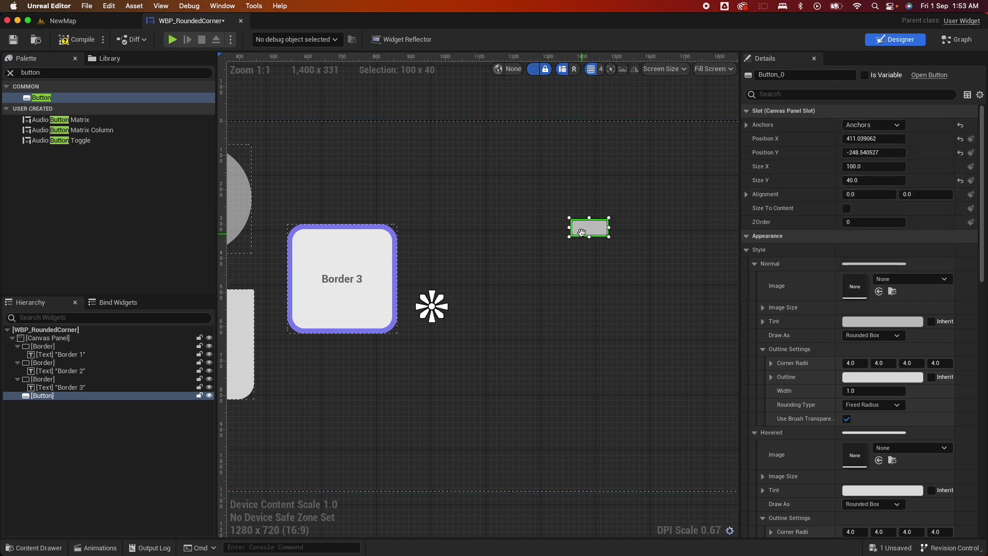
left_click_drag(581, 232, 536, 210)
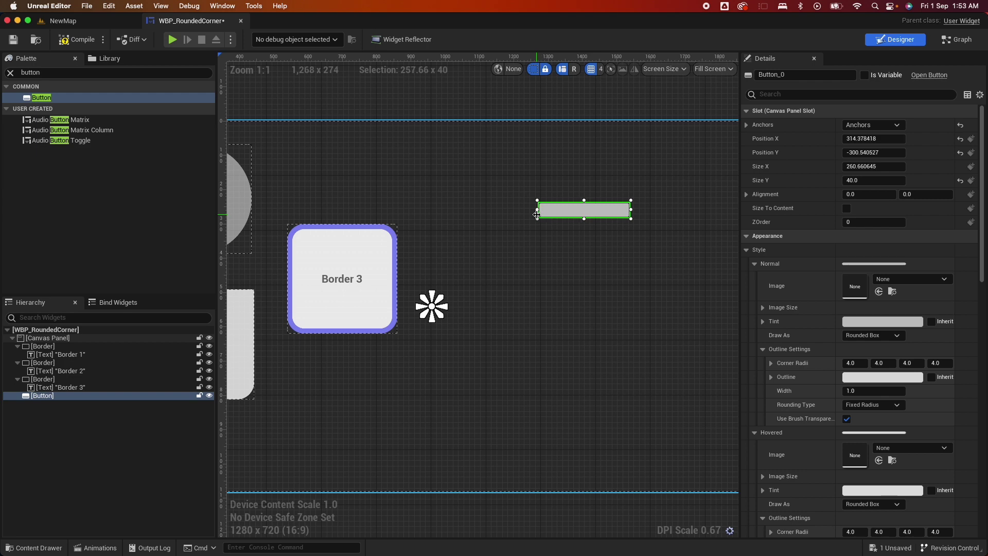
left_click(586, 220)
left_click(584, 210)
Set the button's Normal style first and third corner radii to 25.
left_click(754, 265)
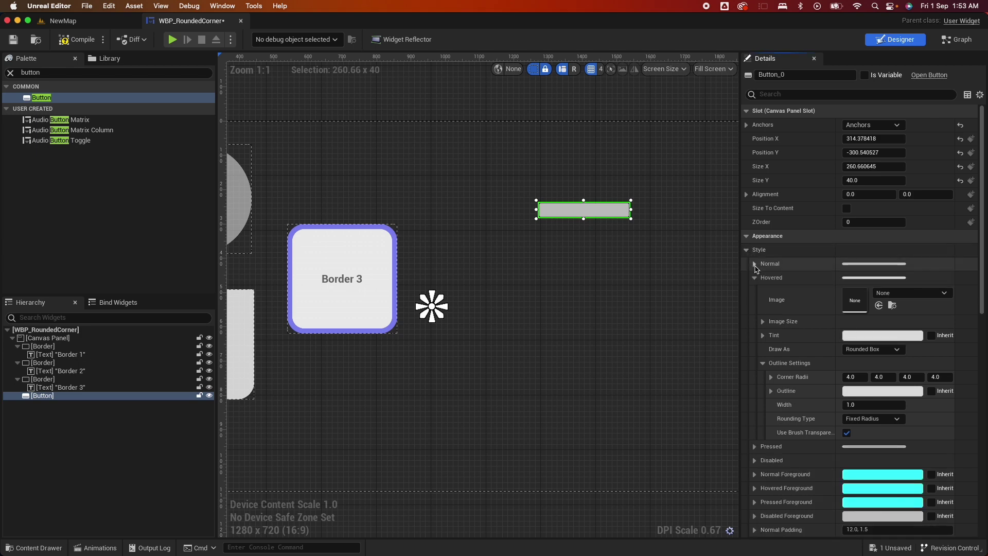
left_click(755, 278)
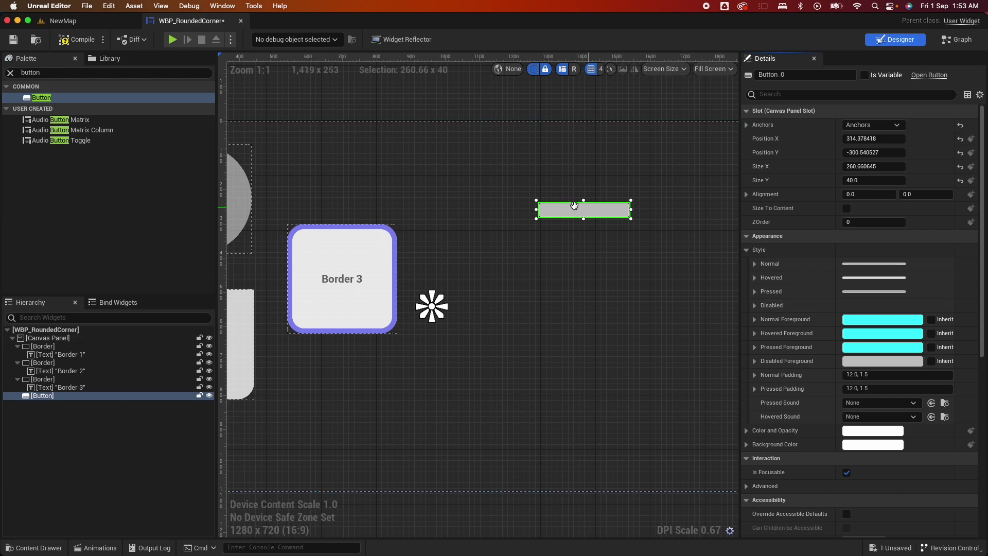
left_click(754, 265)
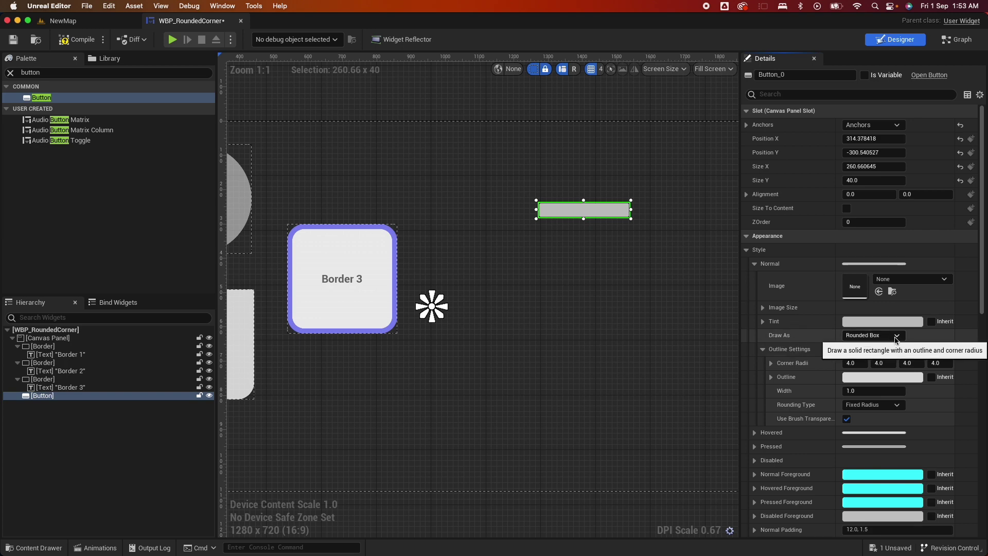
left_click(632, 246)
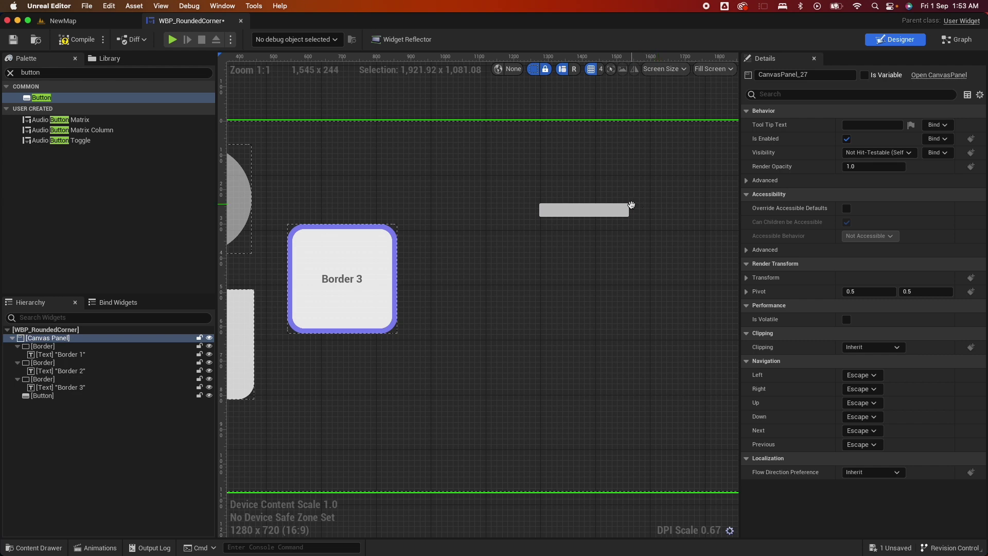
left_click(625, 210)
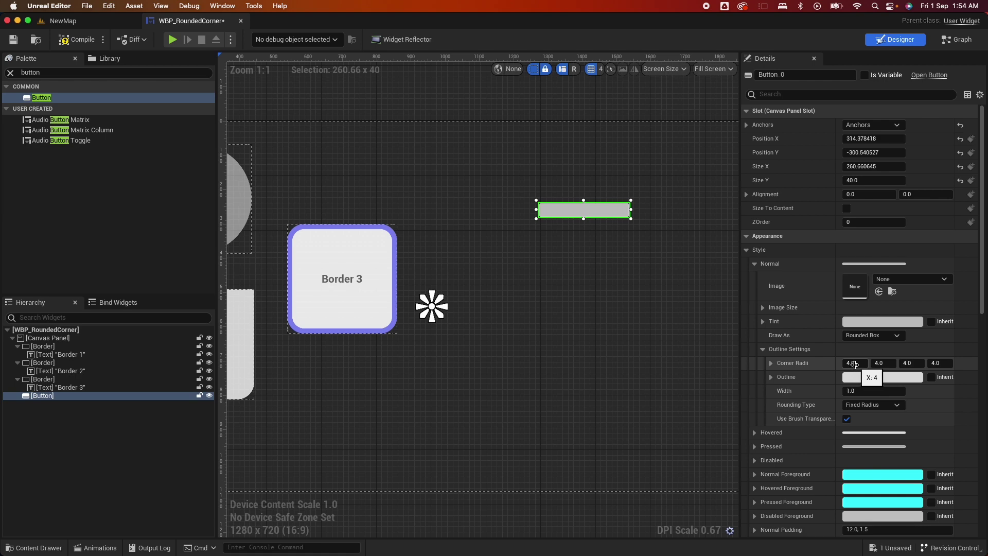
left_click(854, 364)
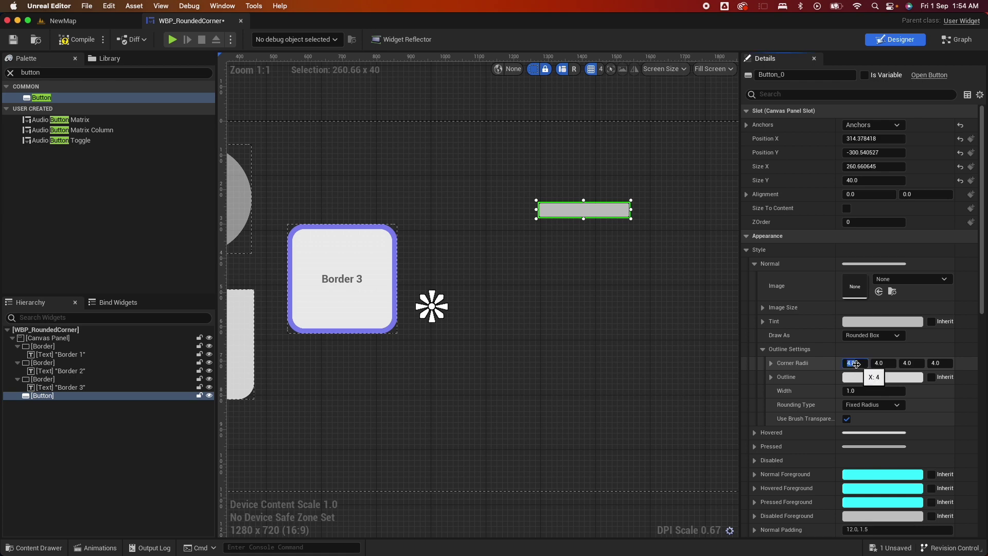
type("25")
key("Tab")
Make the button taller, about 90 units high.
left_click(634, 303)
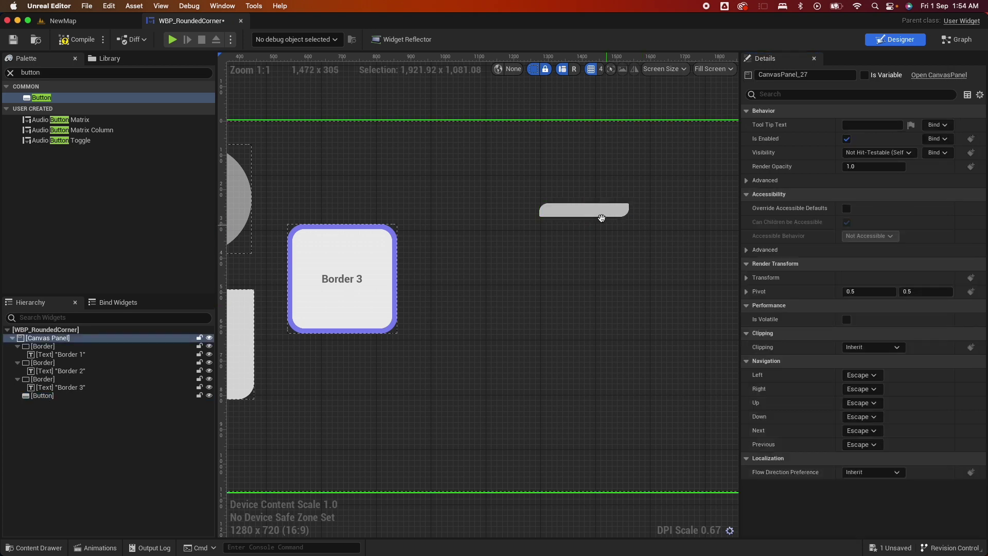
left_click(600, 218)
left_click_drag(584, 226, 584, 242)
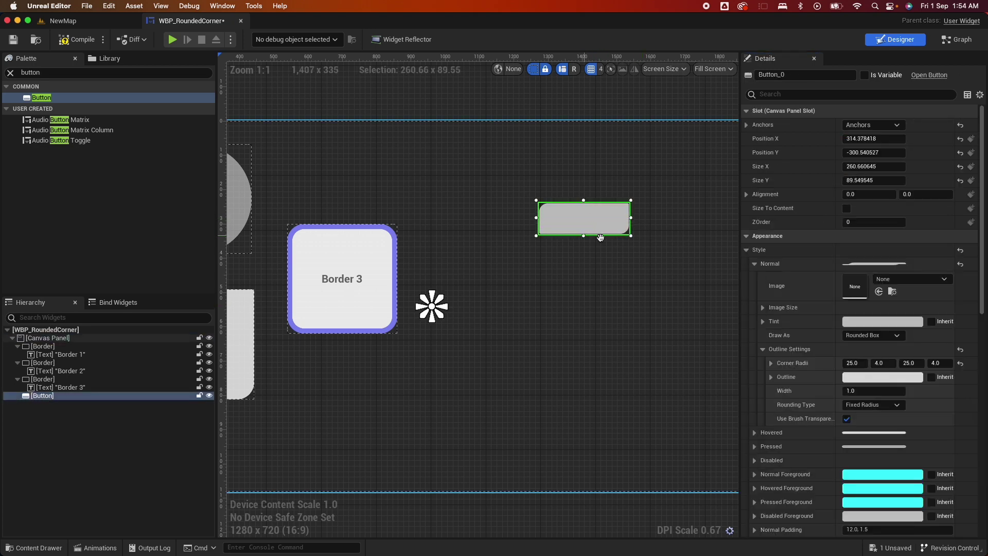
left_click(655, 242)
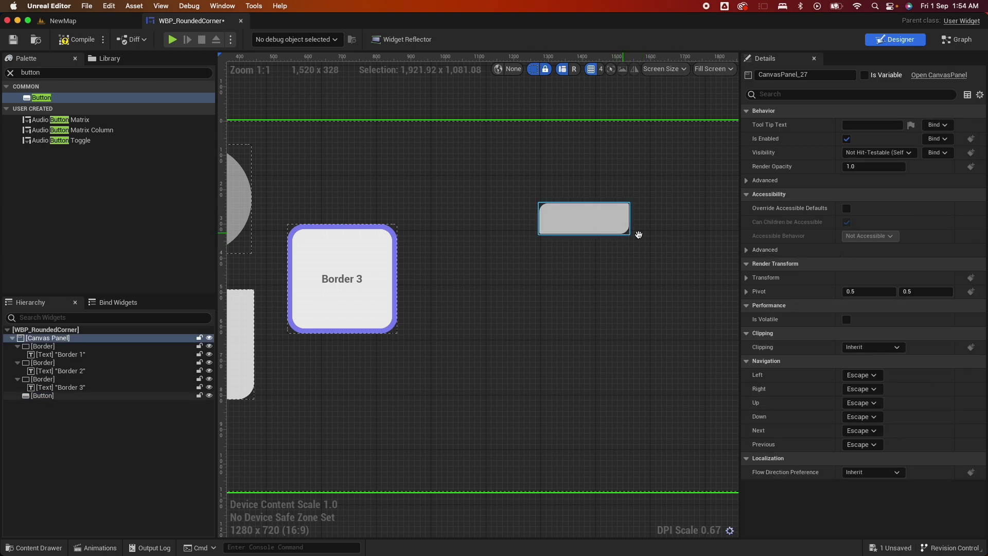
left_click(625, 231)
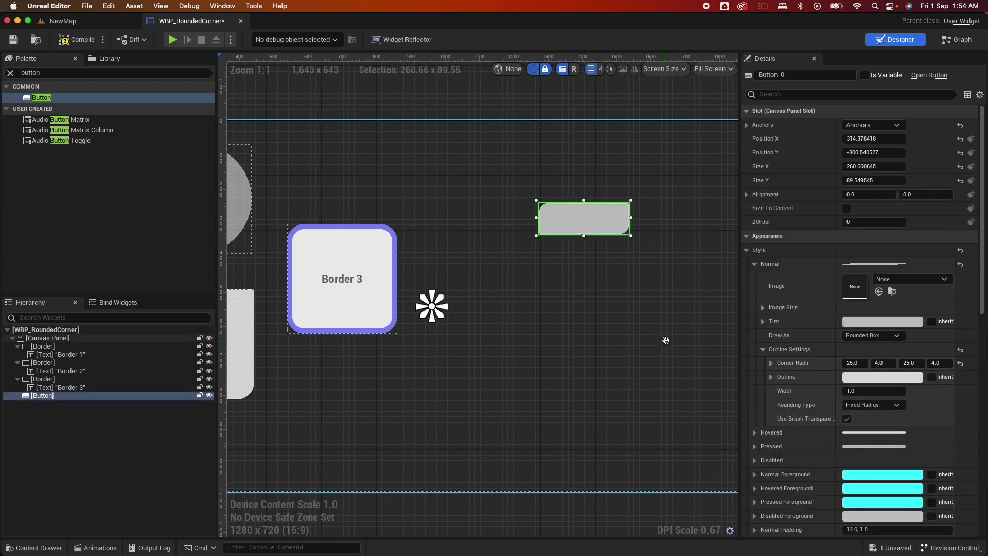
Place a Text block inside the rounded button and set its label to 'Button 1'.
left_click(48, 73)
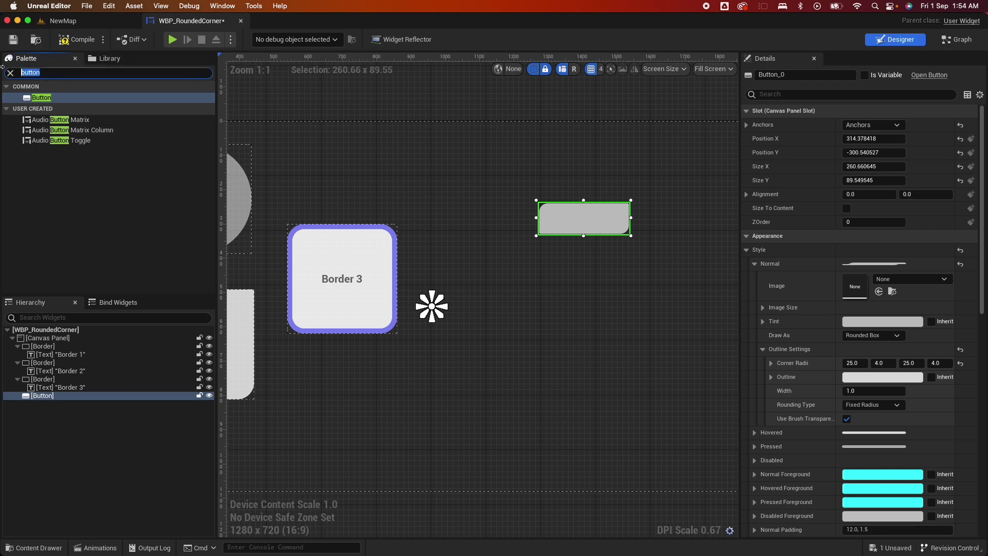
type("text")
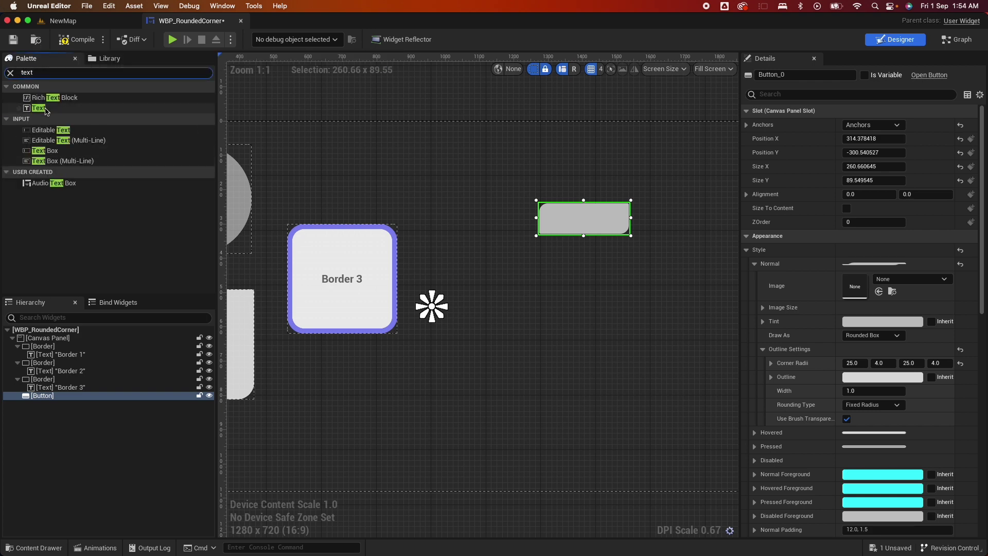
left_click_drag(39, 107, 590, 218)
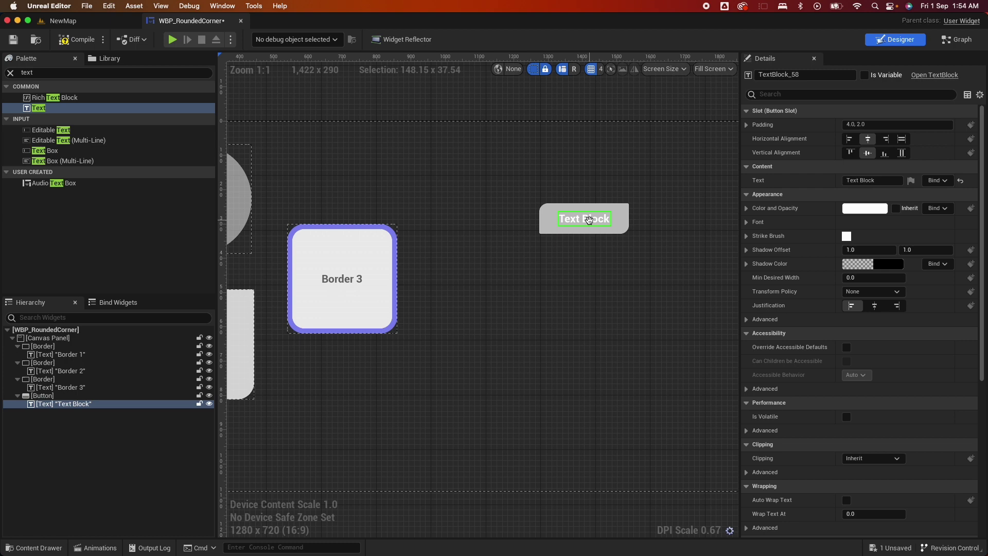
left_click(880, 181)
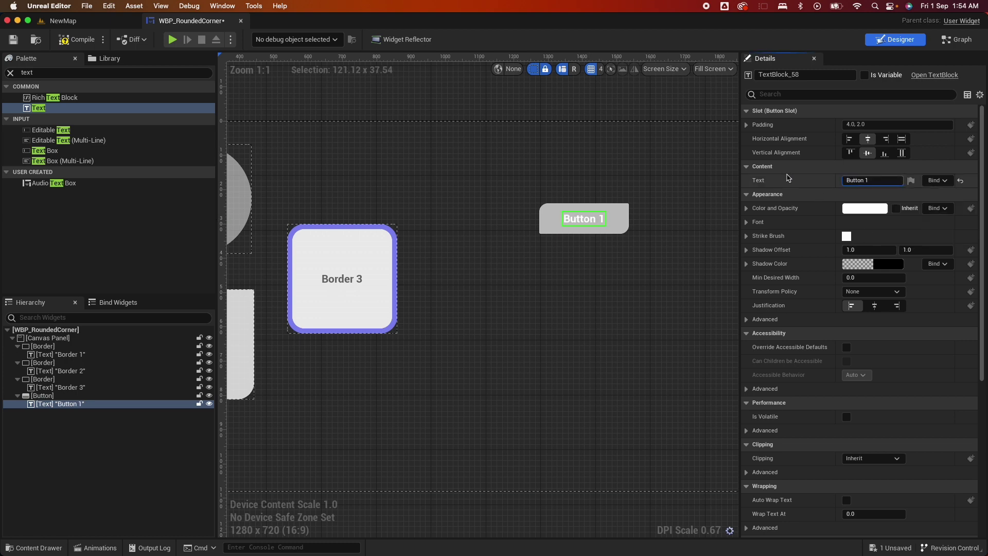
left_click(611, 275)
left_click(619, 216)
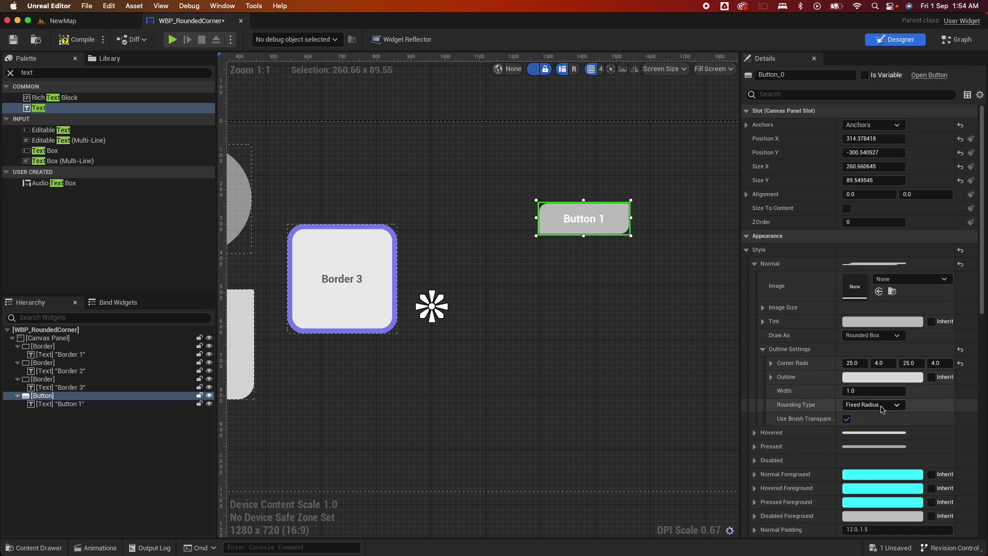
Give the Hovered style a purple tint, a blue outline colour and outline width 5.
scroll(861, 453, "down", 2)
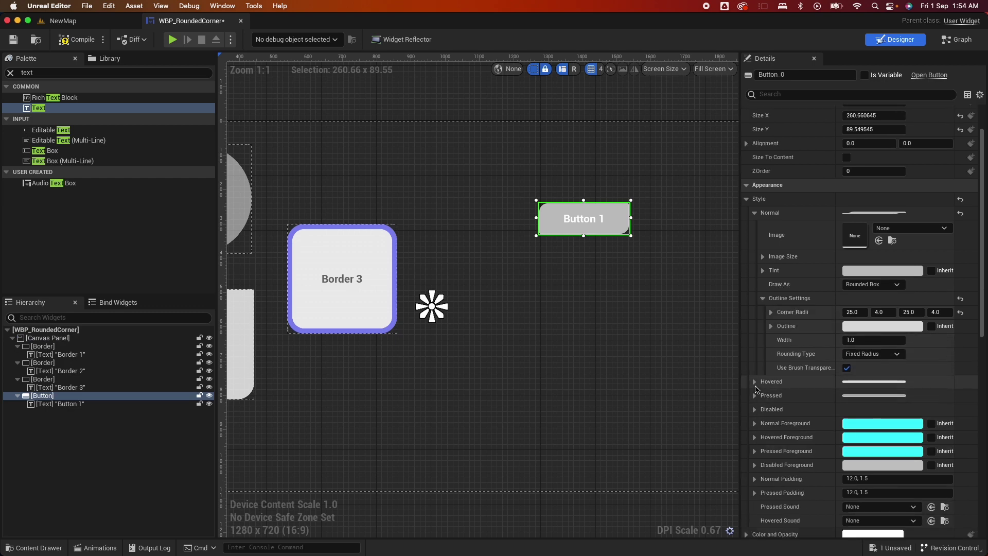
left_click(755, 382)
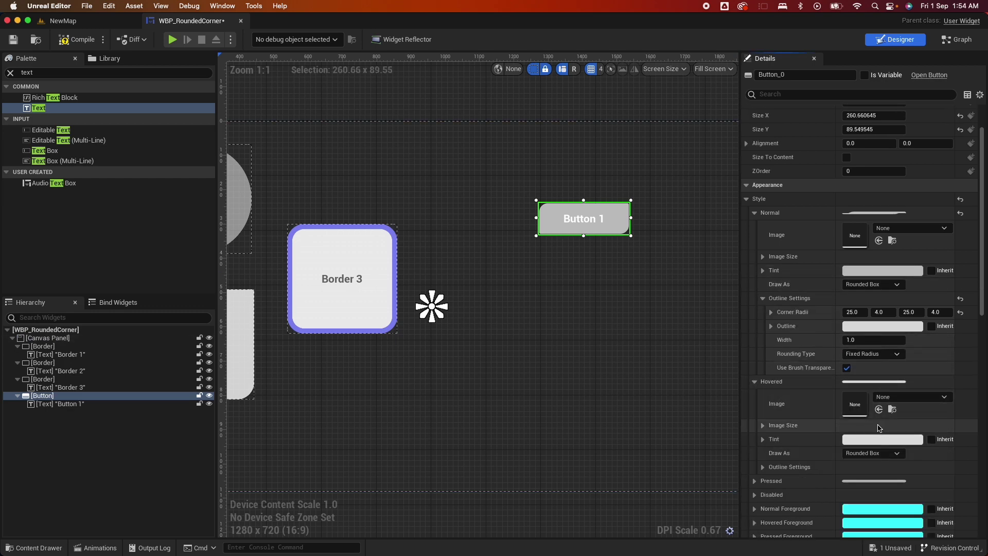
scroll(879, 428, "down", 1)
left_click(763, 430)
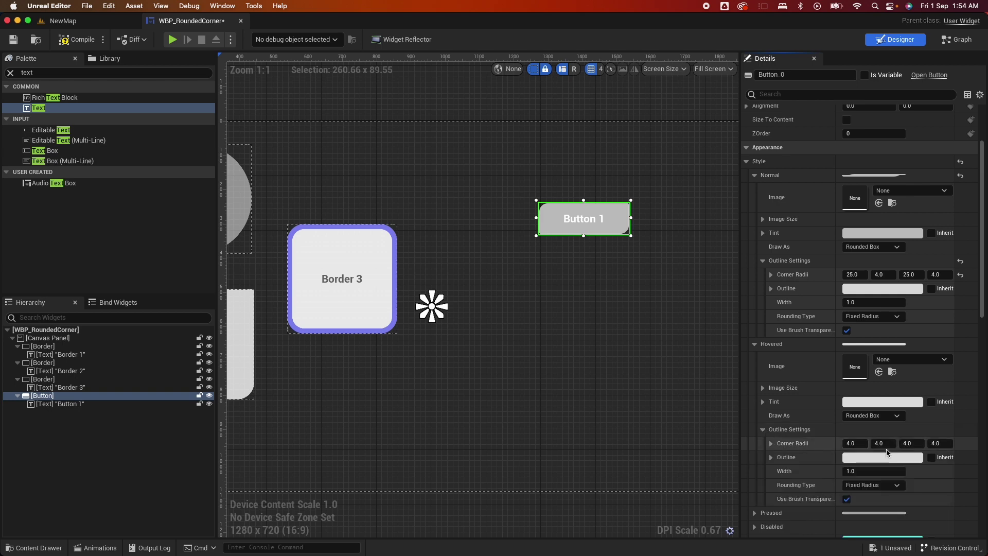
left_click(858, 443)
left_click(874, 401)
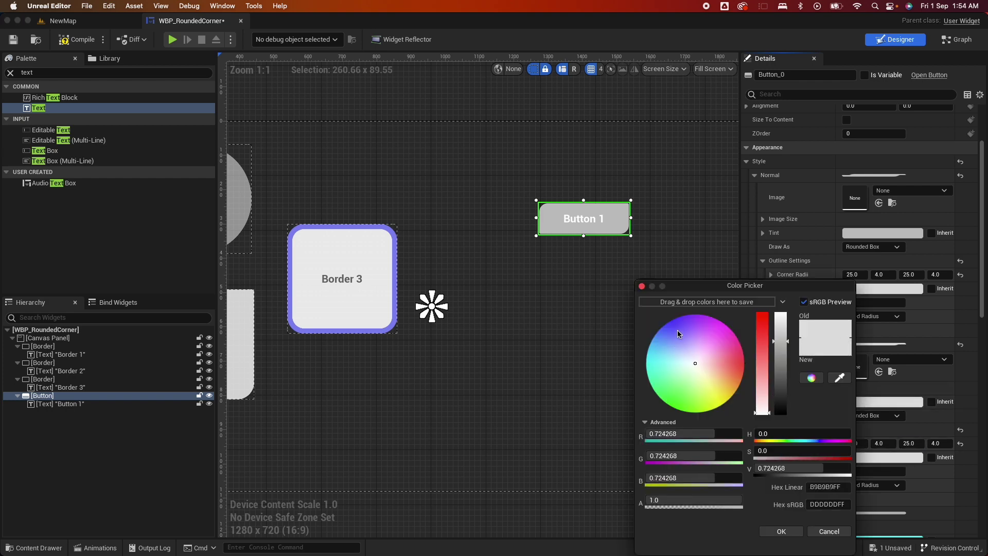
left_click(677, 332)
left_click(781, 531)
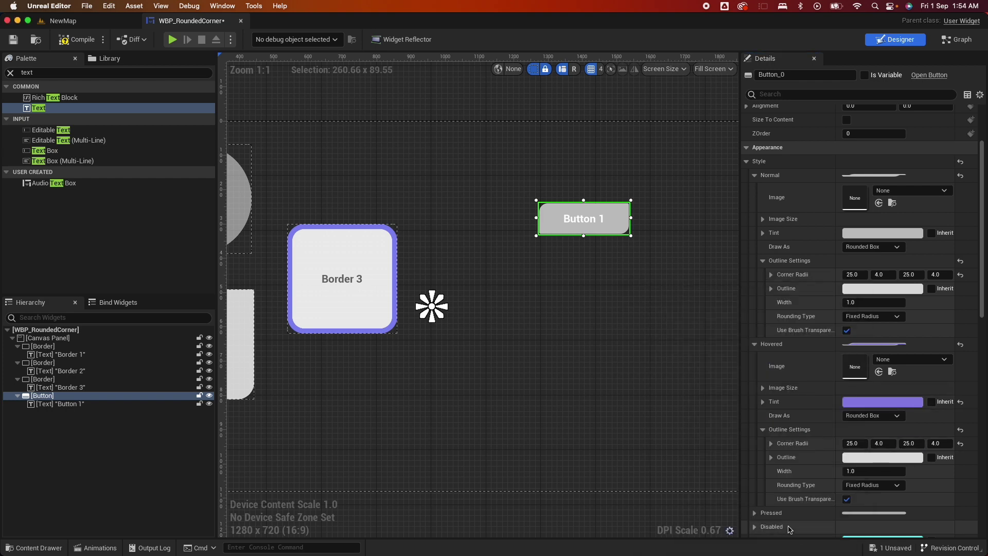
left_click(873, 457)
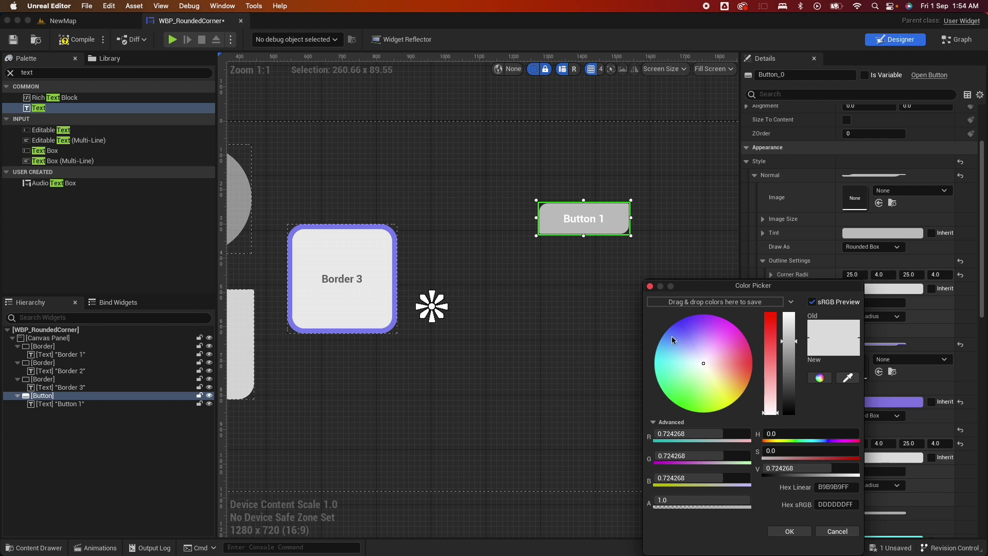
left_click(672, 339)
left_click(789, 531)
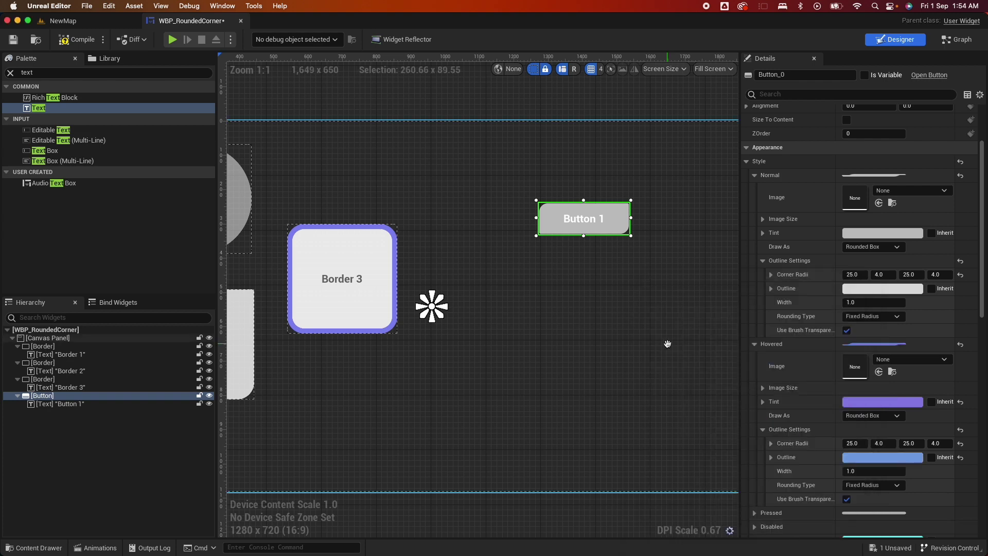
left_click(856, 476)
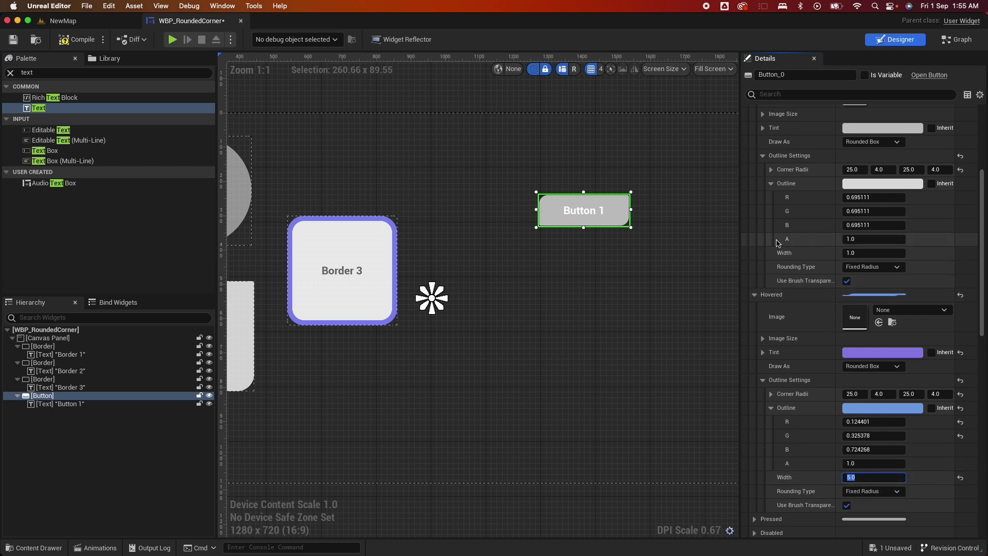
Set Button 1's Normal outline width to 5.
scroll(799, 167, "up", 3)
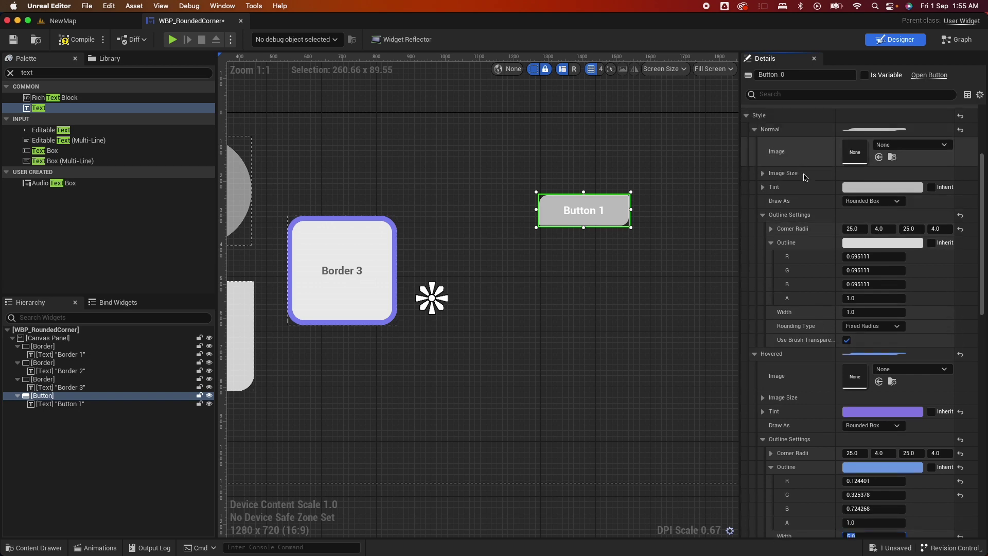
left_click(861, 313)
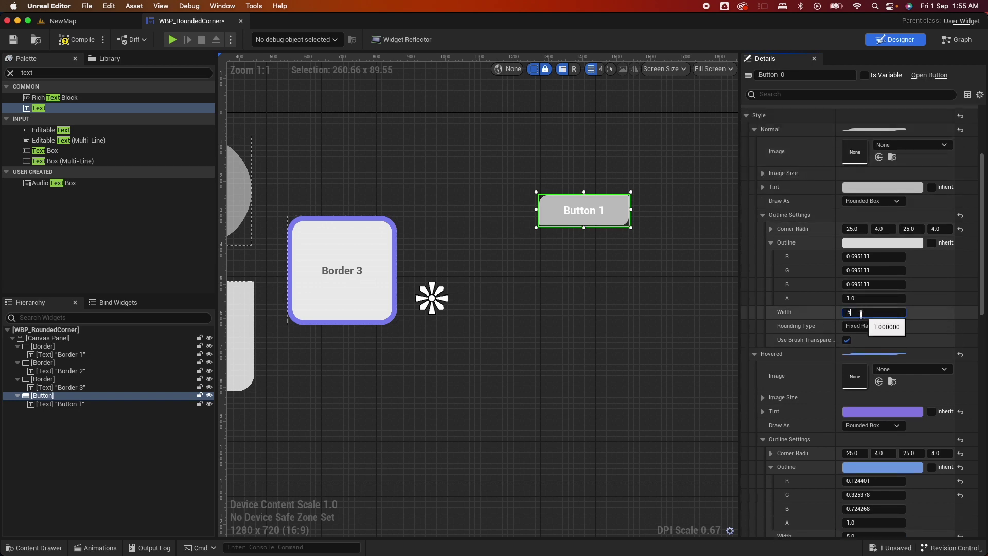
type("5")
key("Return")
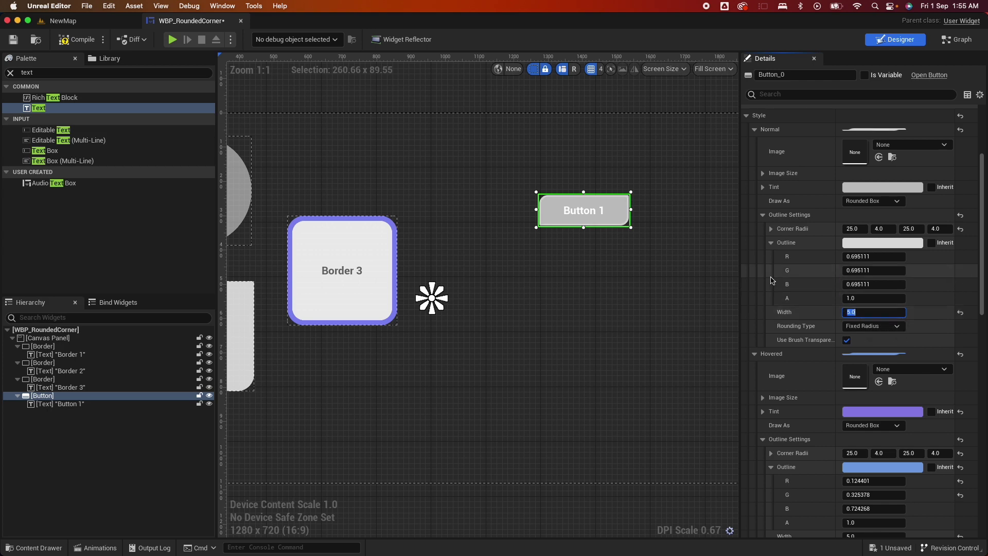
left_click(661, 283)
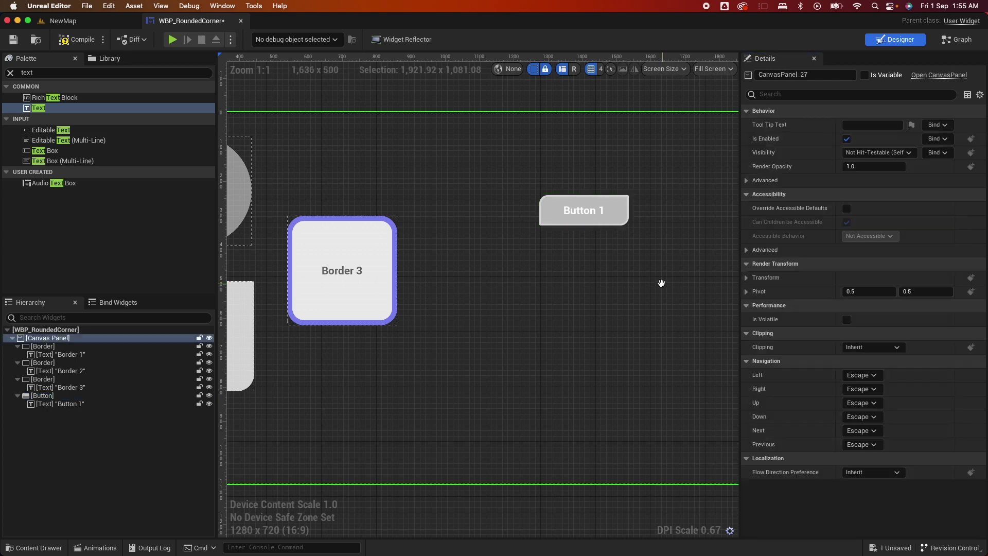
left_click(619, 217)
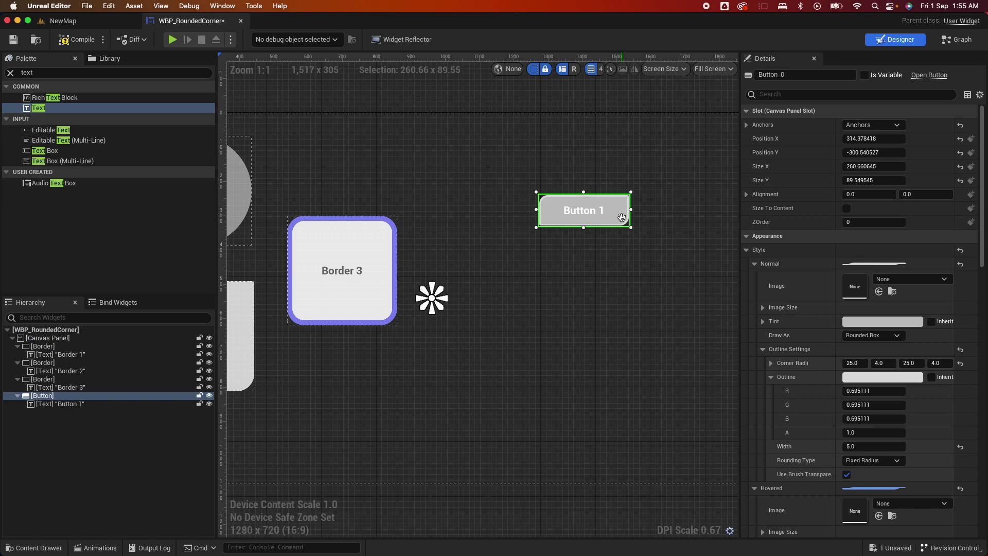
Duplicate Button 1, move the copy below it, and relabel it 'Button 2'.
key("ctrl+d")
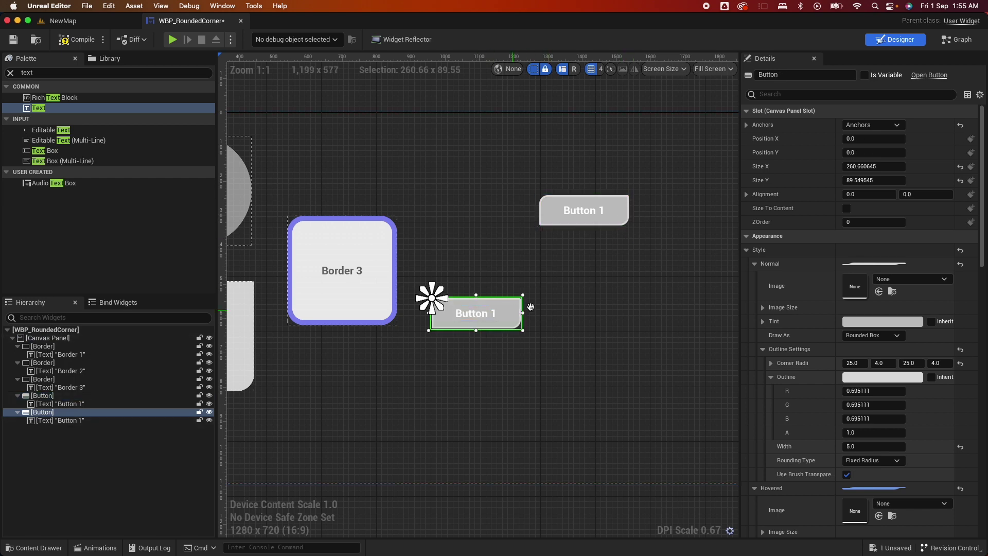
left_click_drag(530, 307, 617, 288)
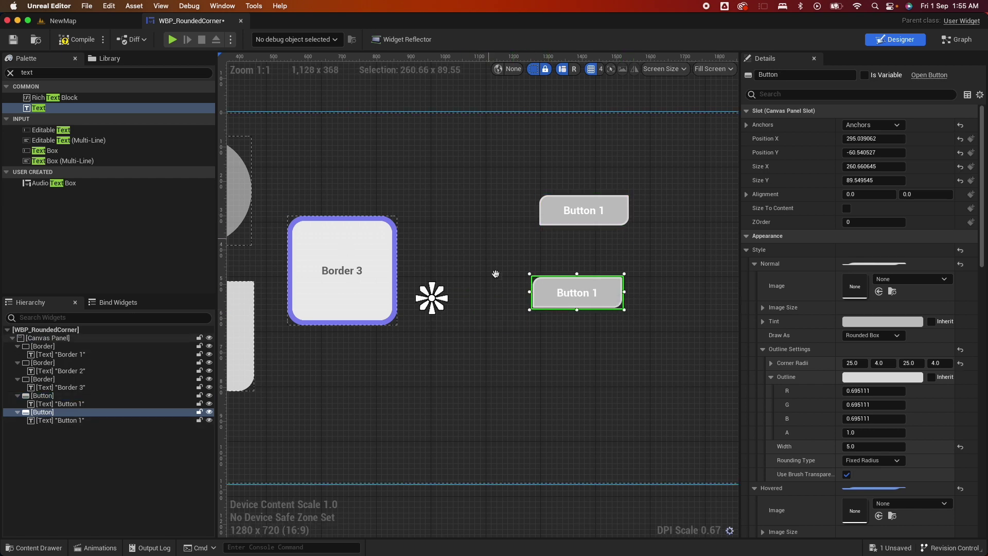
left_click(62, 421)
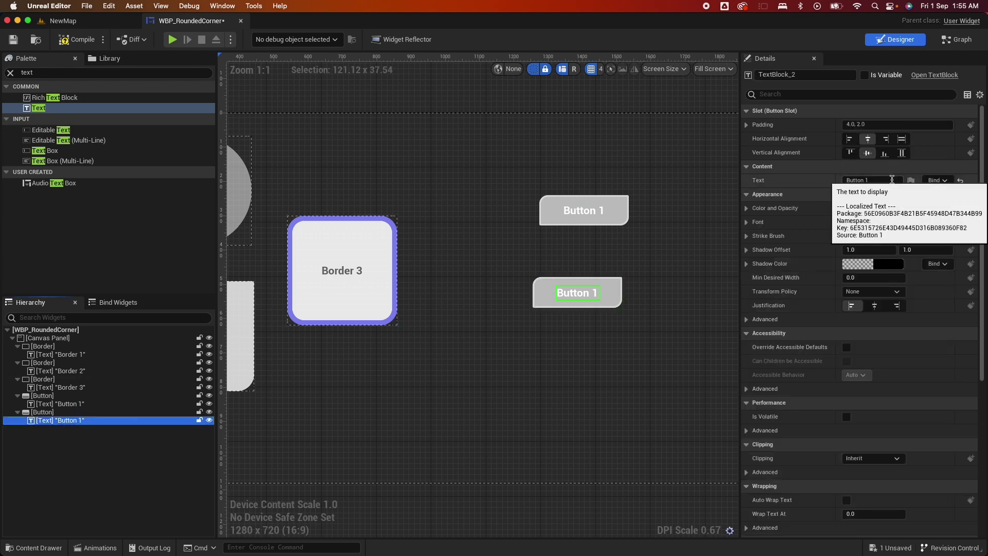
left_click(892, 180)
type("2")
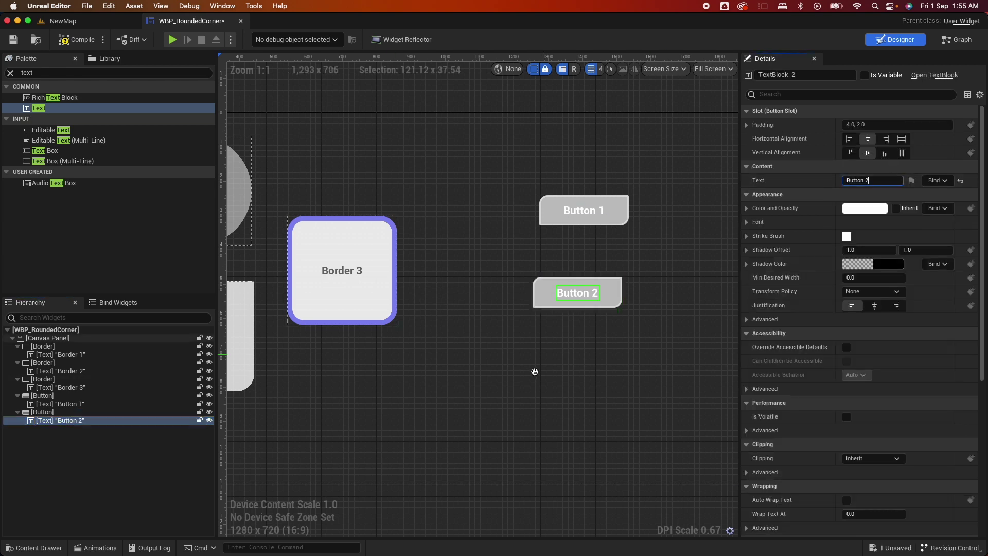
left_click(617, 287)
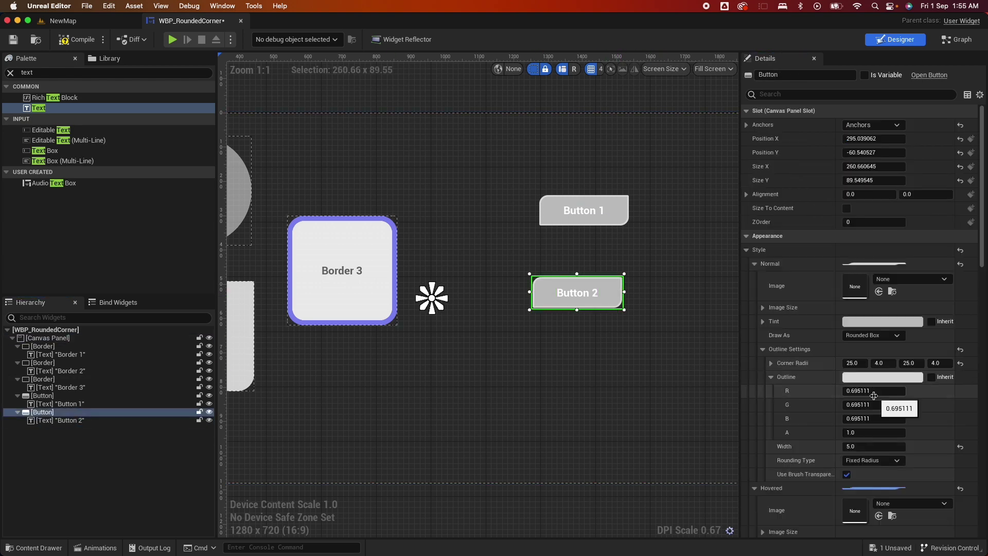
Set all four Normal corner radii of Button 2 to 15.
scroll(881, 411, "down", 4)
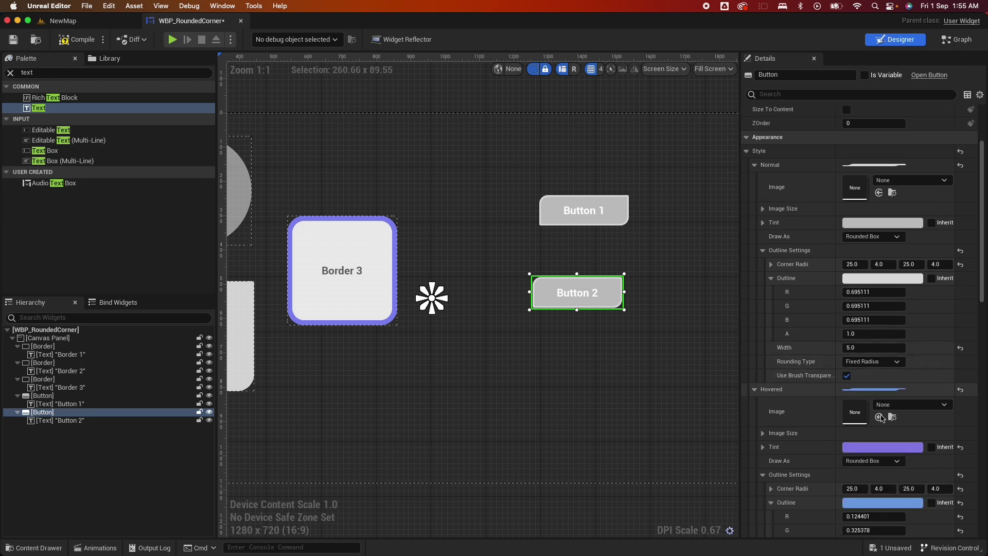
left_click(858, 489)
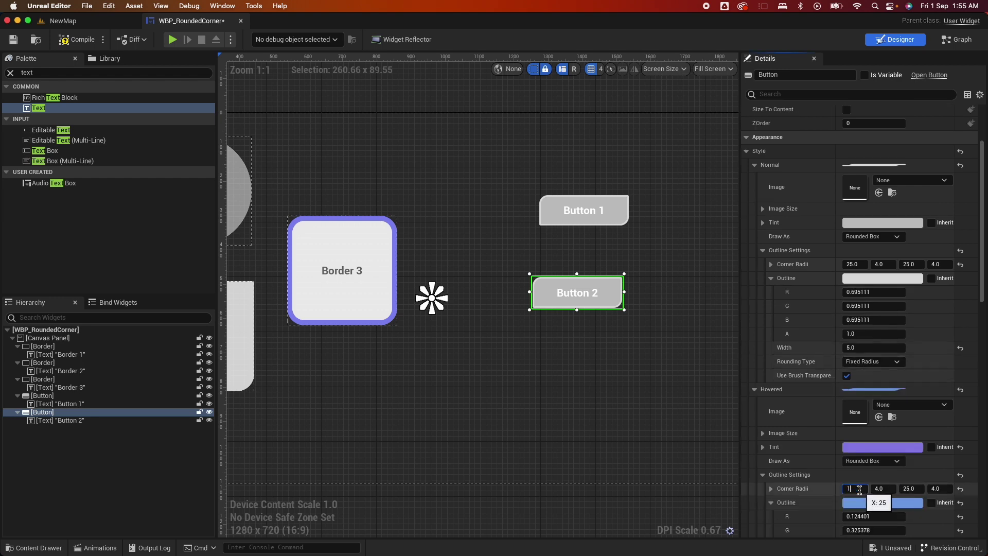
left_click(609, 391)
left_click(601, 304)
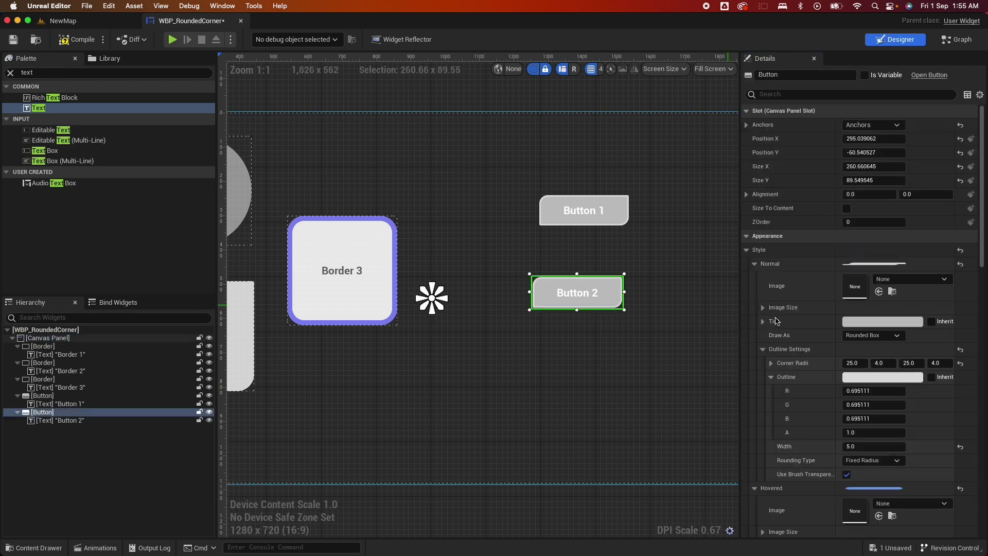
left_click(754, 488)
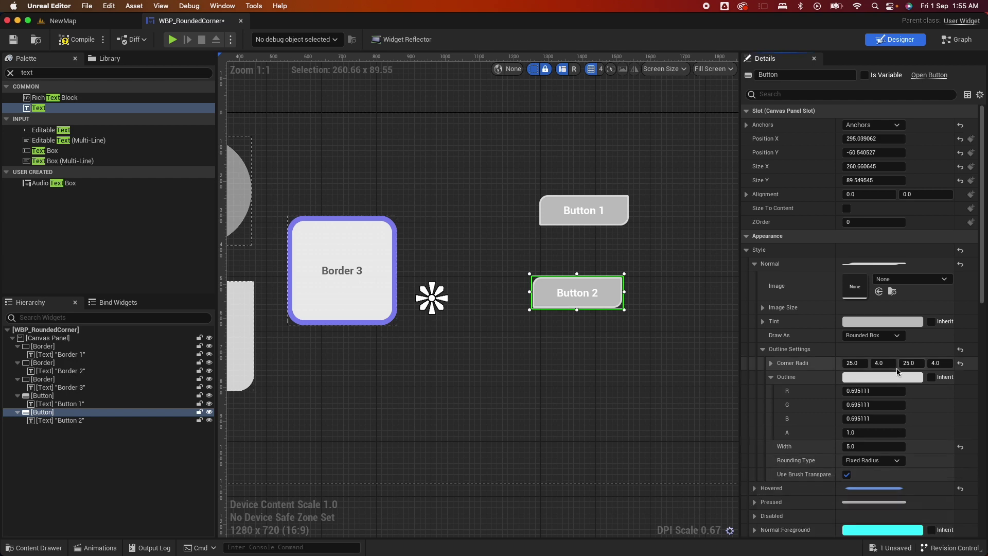
left_click(859, 363)
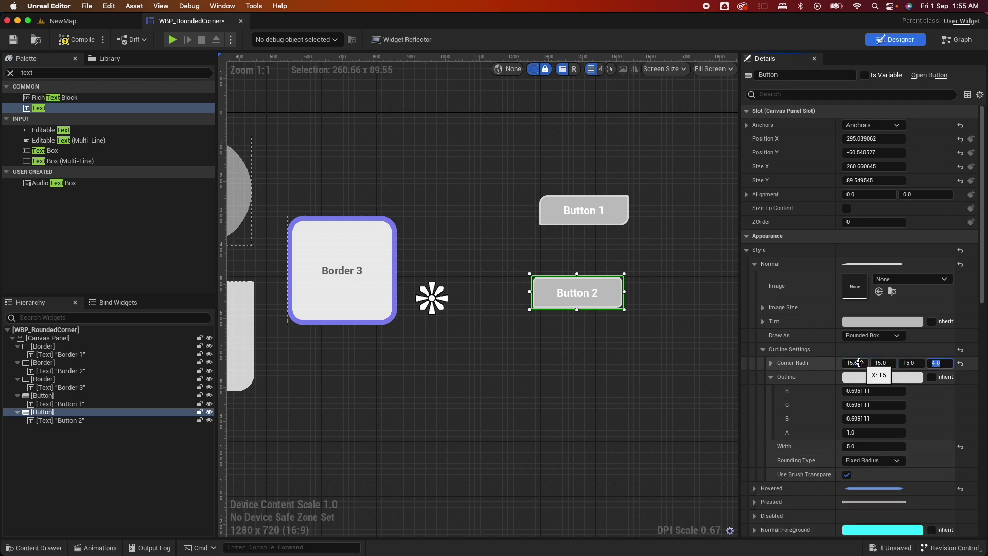
left_click(511, 348)
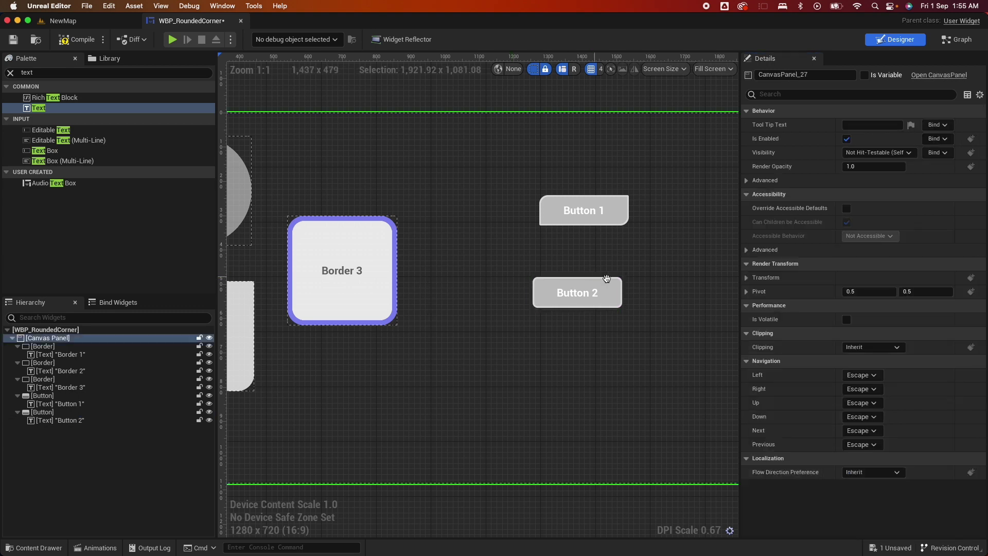
Duplicate Button 2 and move the copy below it.
left_click_drag(606, 289, 611, 288)
left_click_drag(611, 289, 612, 291)
key("ctrl+d")
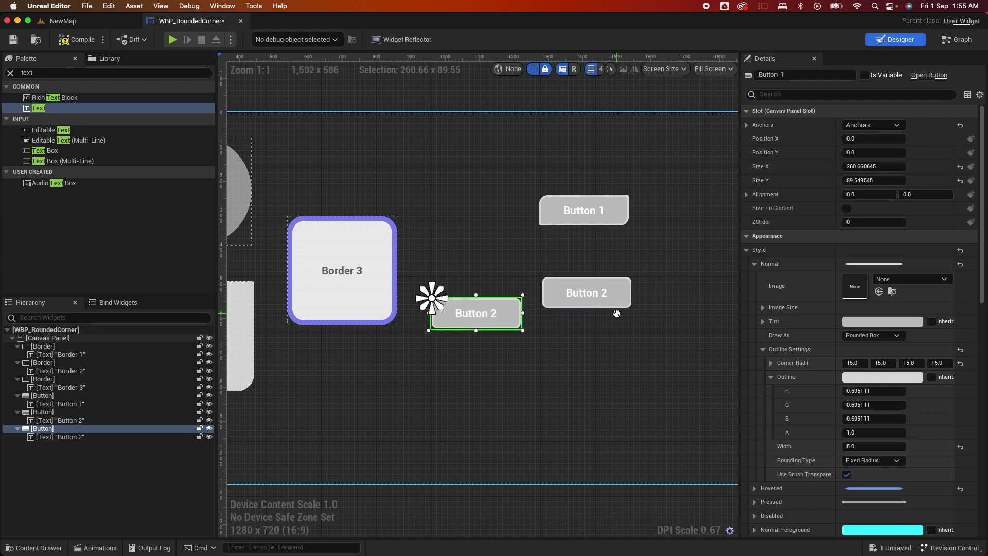
left_click_drag(506, 310, 622, 360)
Set the new button's Rounding Type to Half Height Radius, making it pill-shaped.
scroll(657, 372, "down", 2)
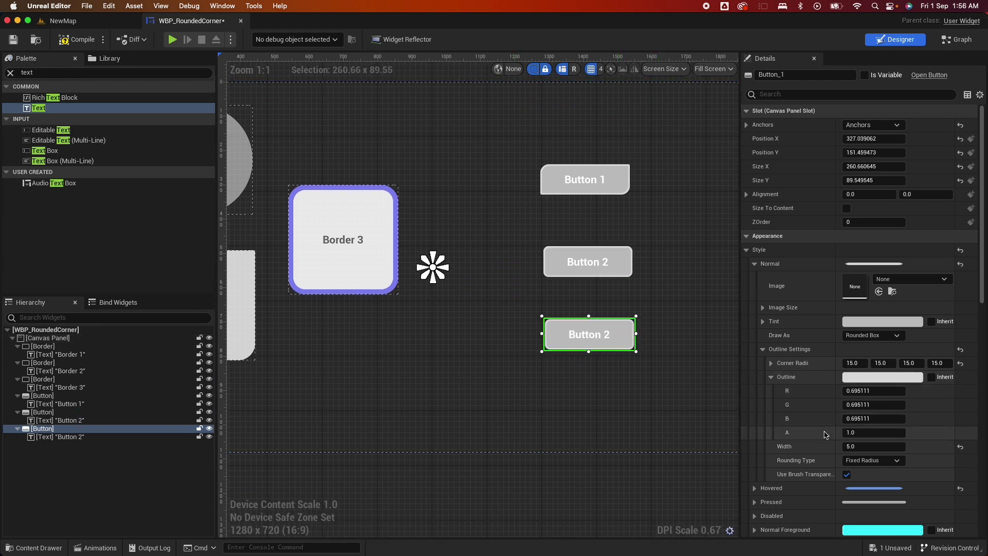
scroll(905, 407, "down", 3)
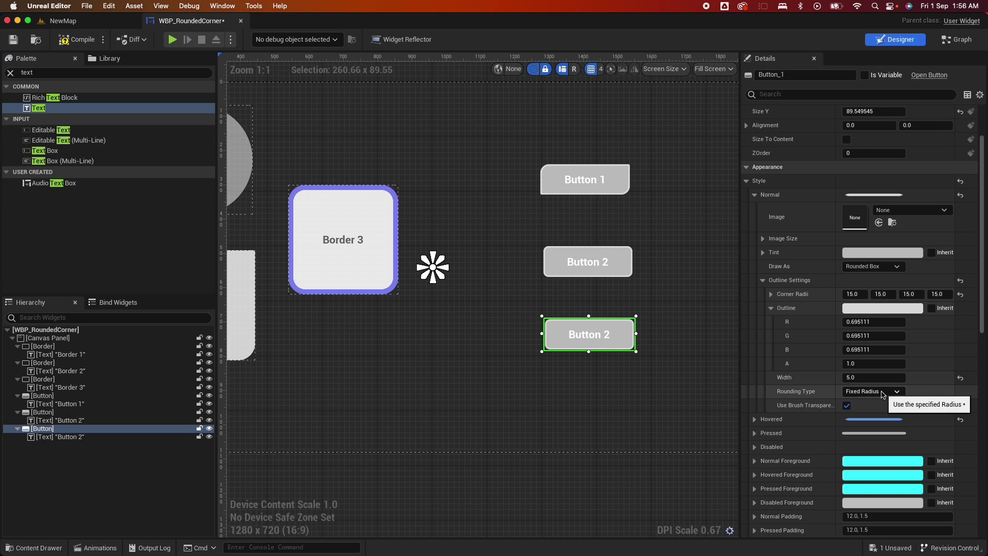
left_click(881, 394)
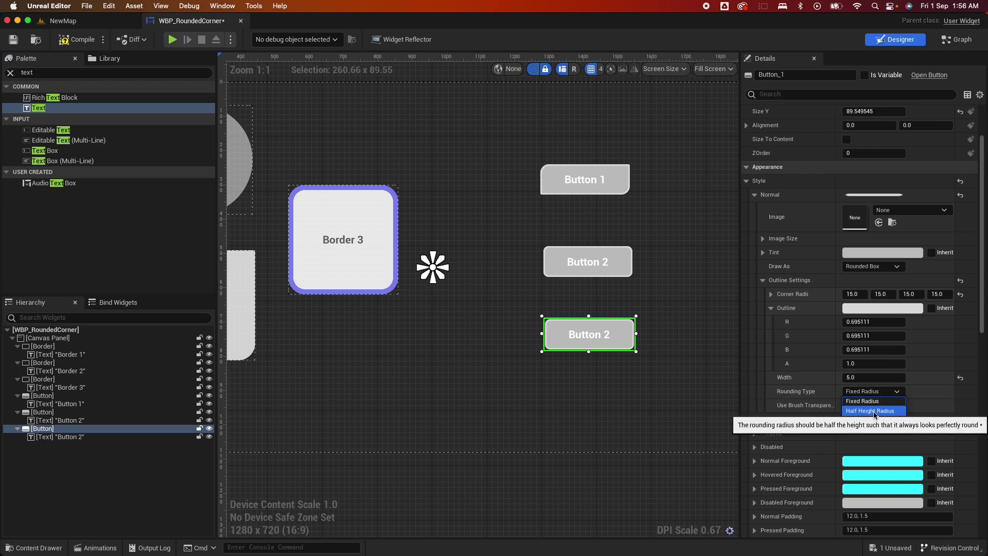
left_click(874, 410)
left_click(684, 360)
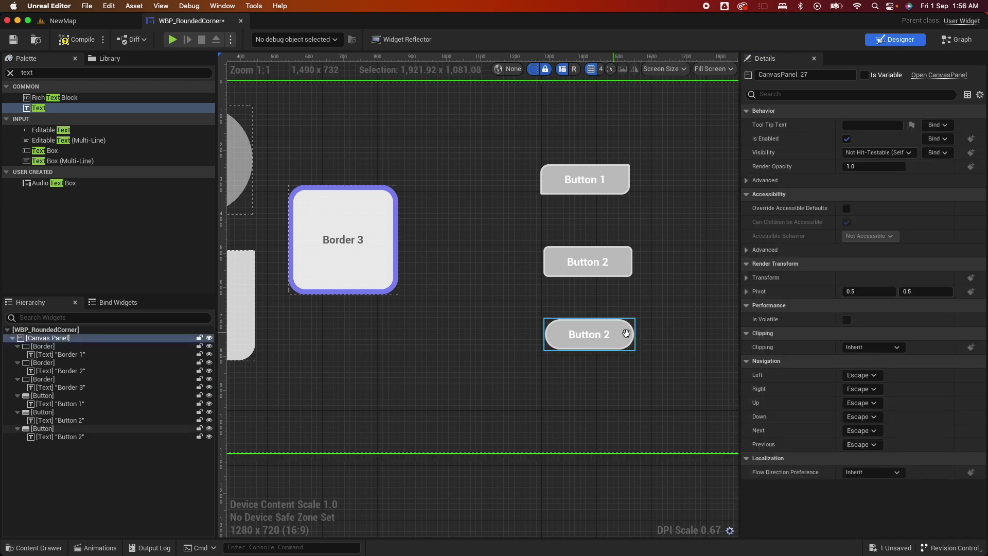
left_click(606, 330)
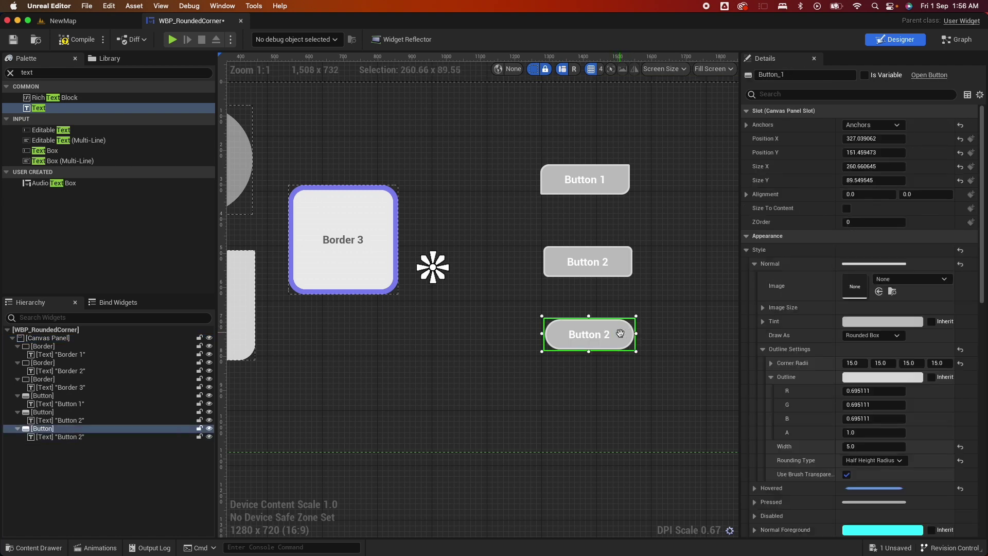
Set the button's height to 260 to make it a circle, labelled 'Button 3'.
left_click(876, 166)
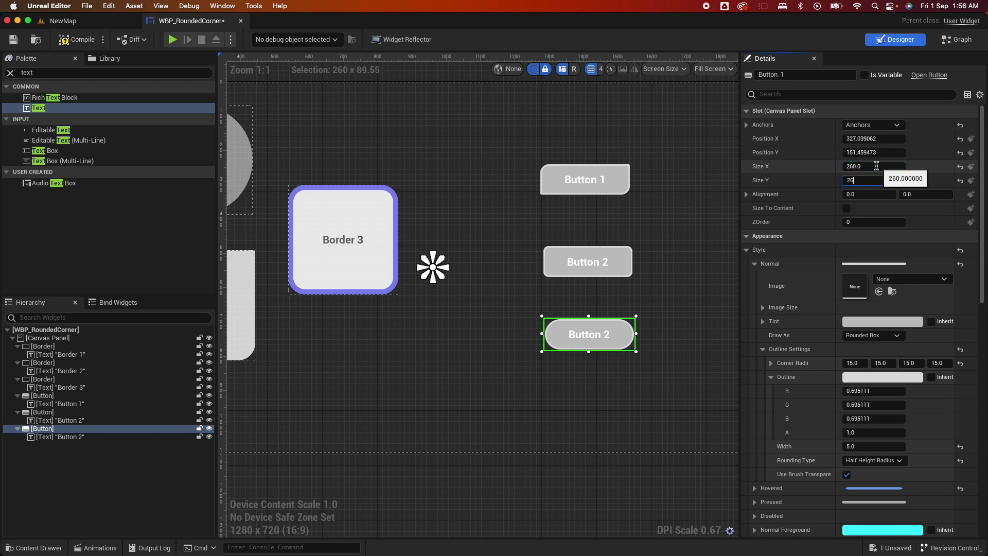
type("260")
key("Return")
left_click(653, 335)
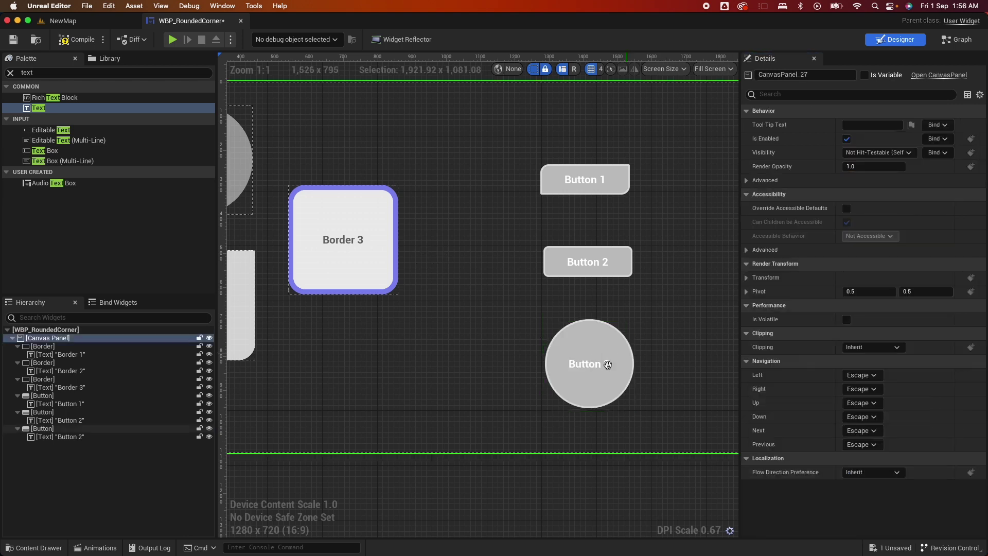
left_click(598, 365)
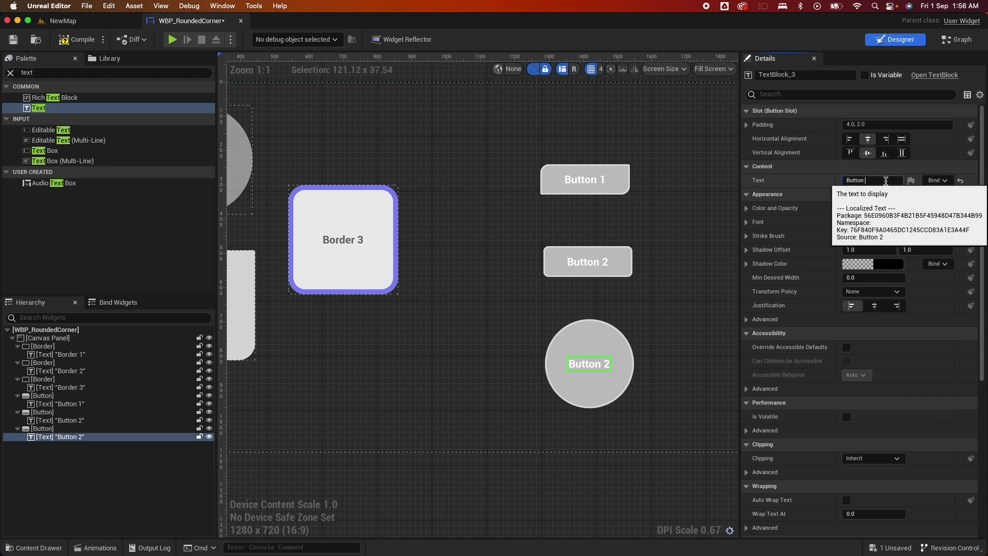
left_click(639, 372)
left_click(620, 361)
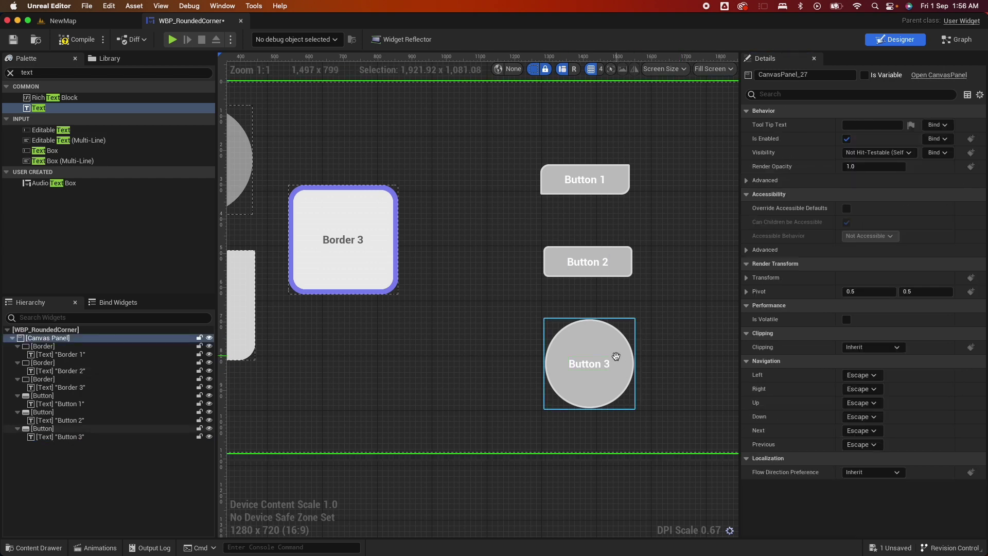
Show the circle's Hovered style, then frame the whole canvas layout in view.
scroll(901, 394, "down", 5)
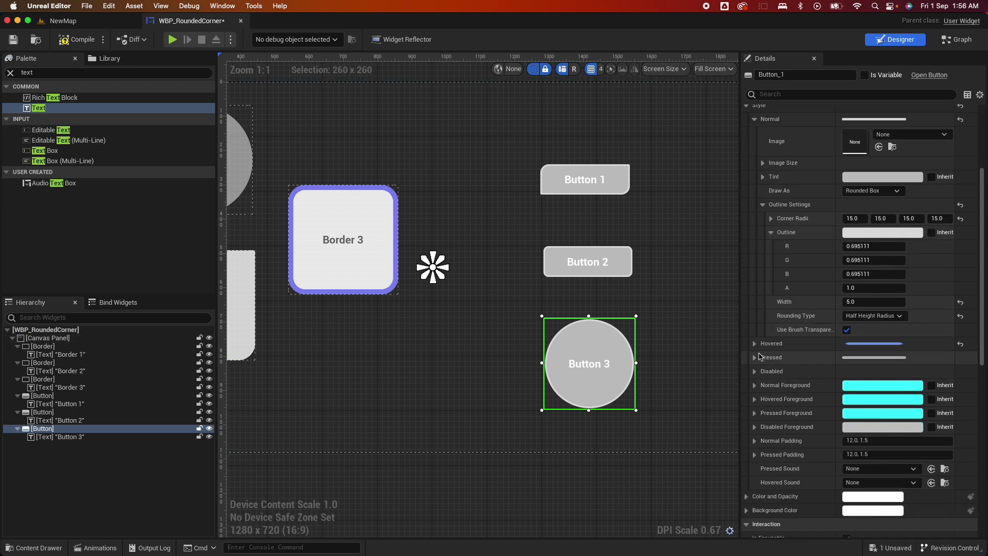
left_click(755, 343)
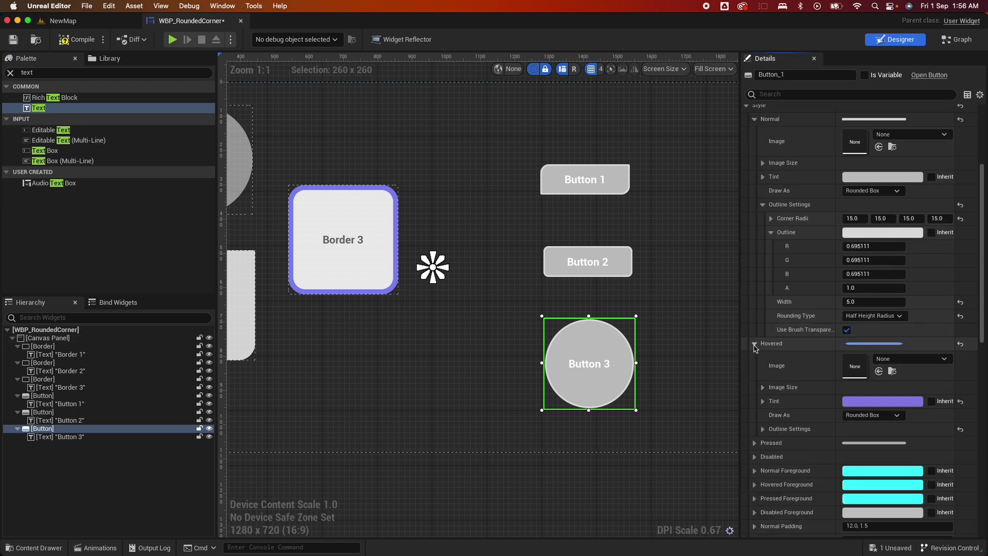
left_click(679, 320)
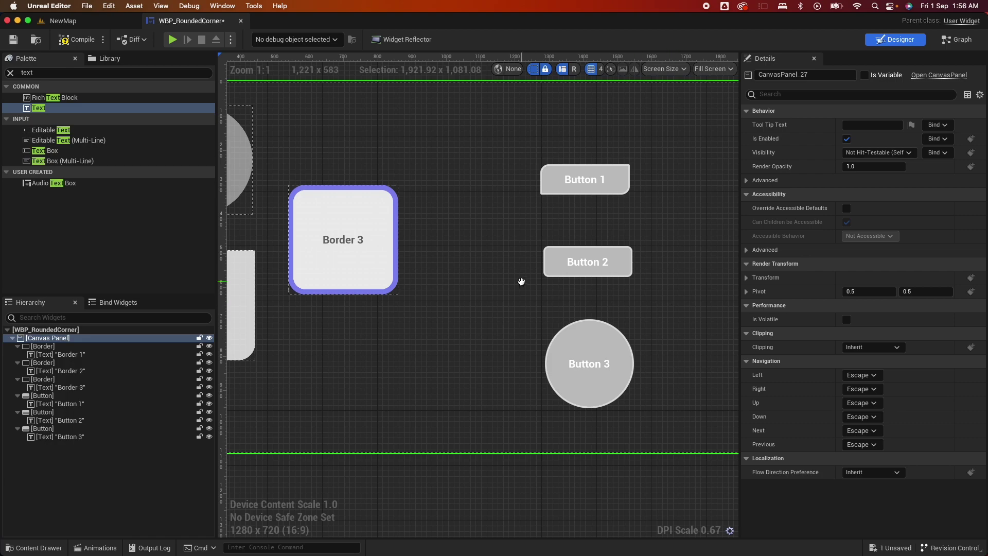
scroll(521, 281, "down", 3)
right_click_drag(489, 281, 569, 309)
right_click_drag(344, 191, 344, 191)
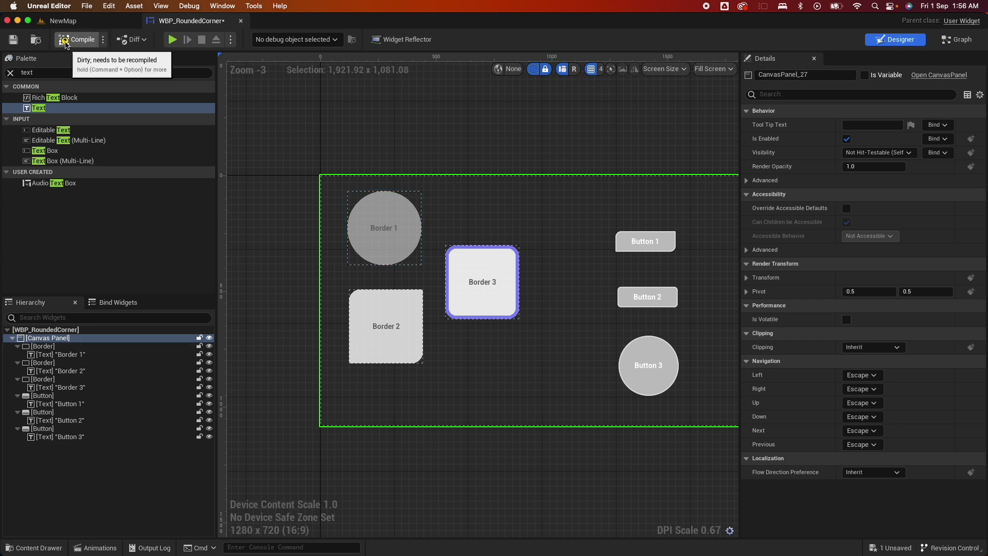
left_click(65, 23)
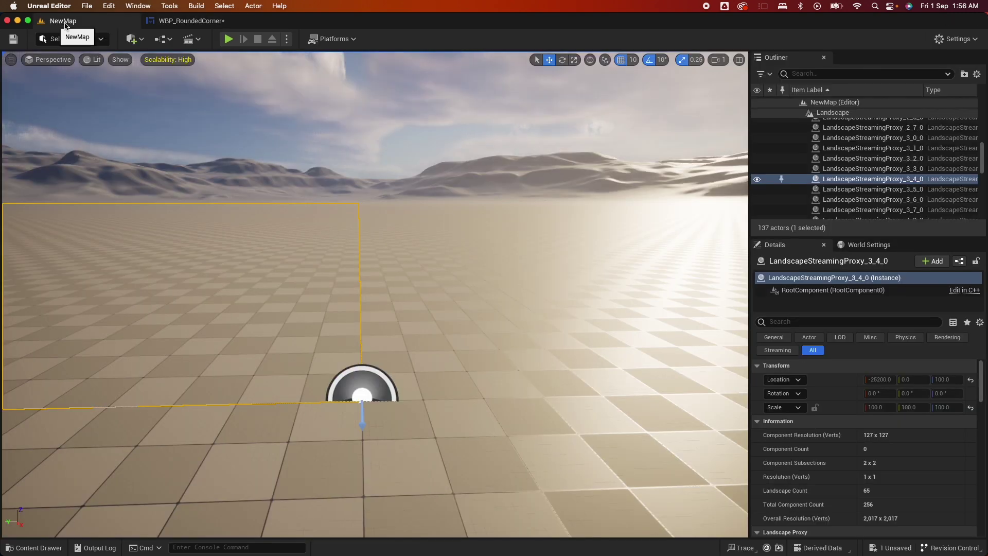
Open the Level Blueprint and add a Create Widget node for WBP_RoundedCorner after BeginPlay.
left_click(162, 39)
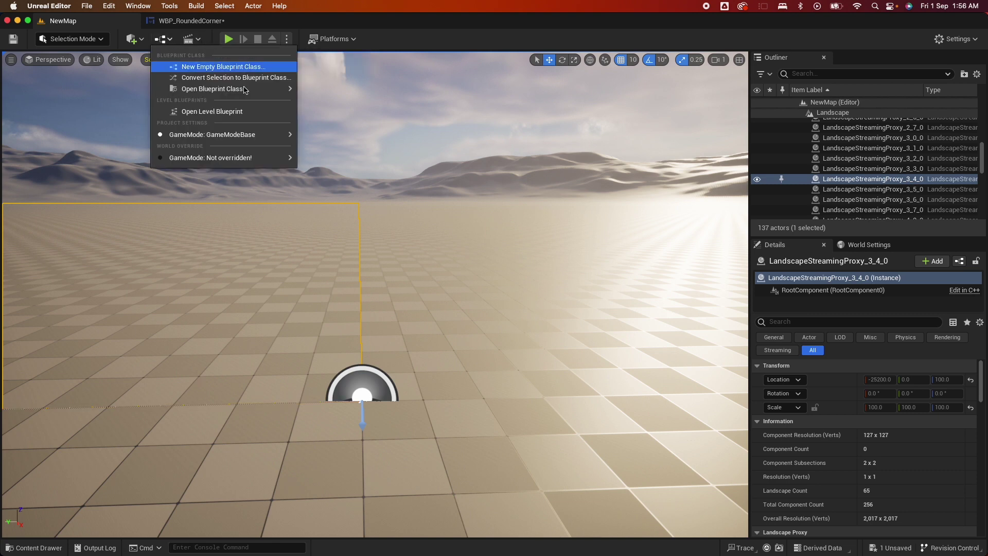
left_click(225, 113)
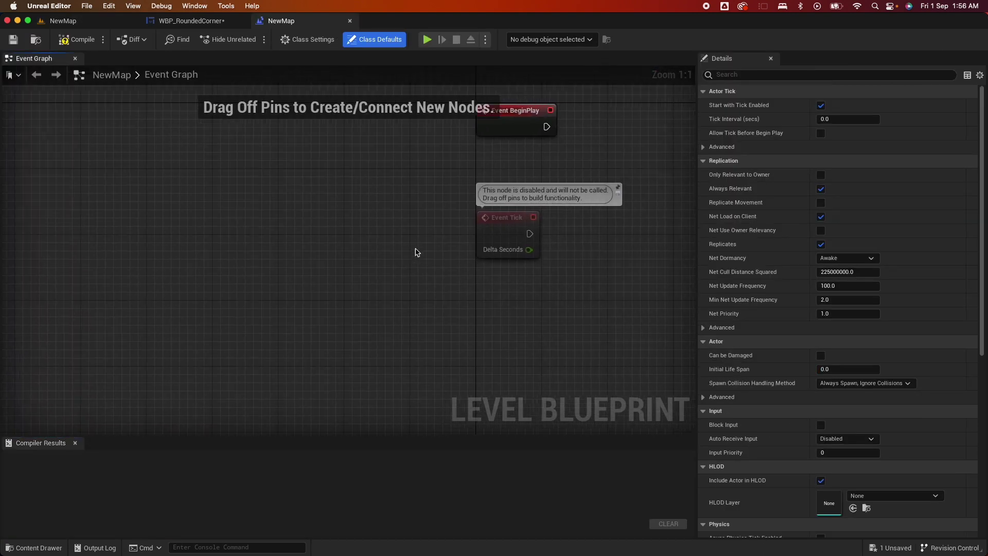
left_click_drag(514, 194, 555, 194)
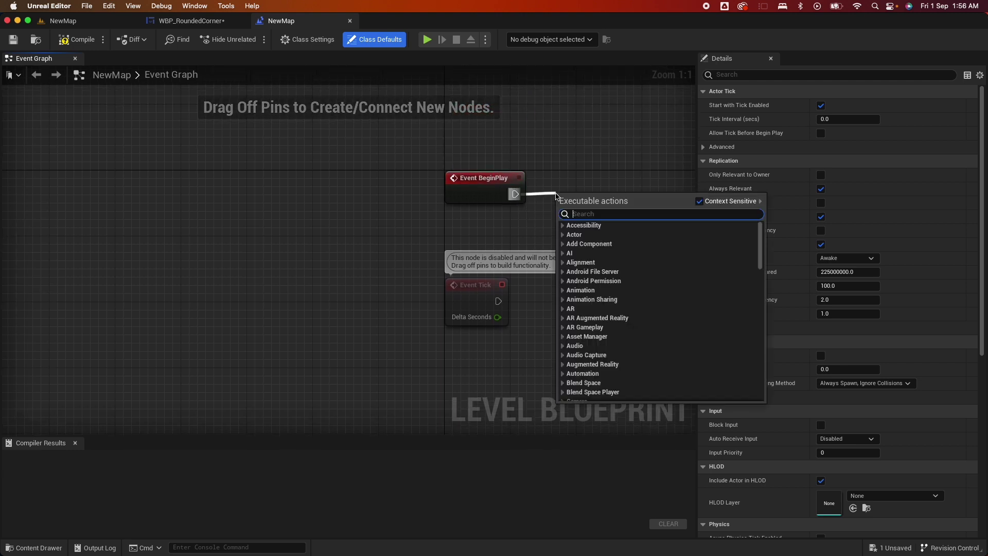
type("create wid")
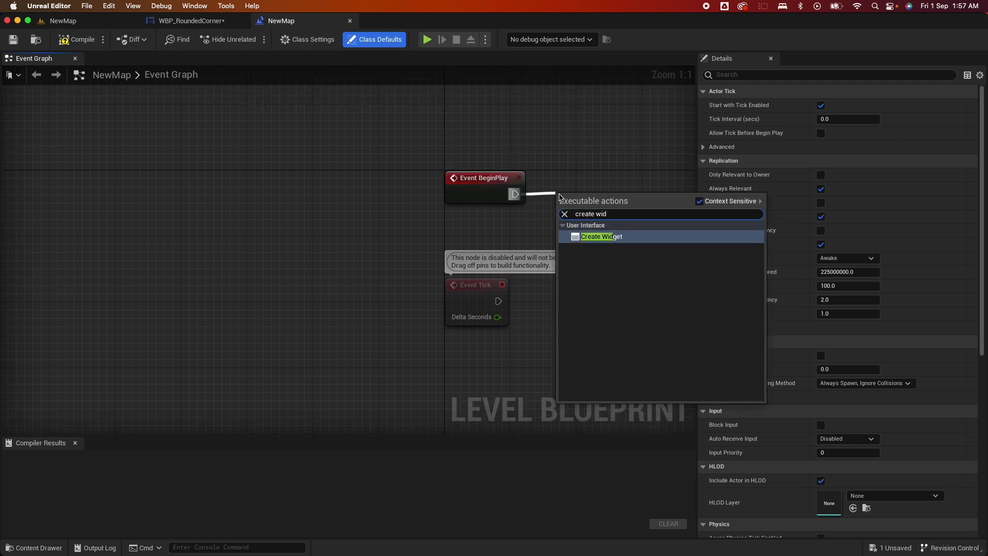
left_click(595, 236)
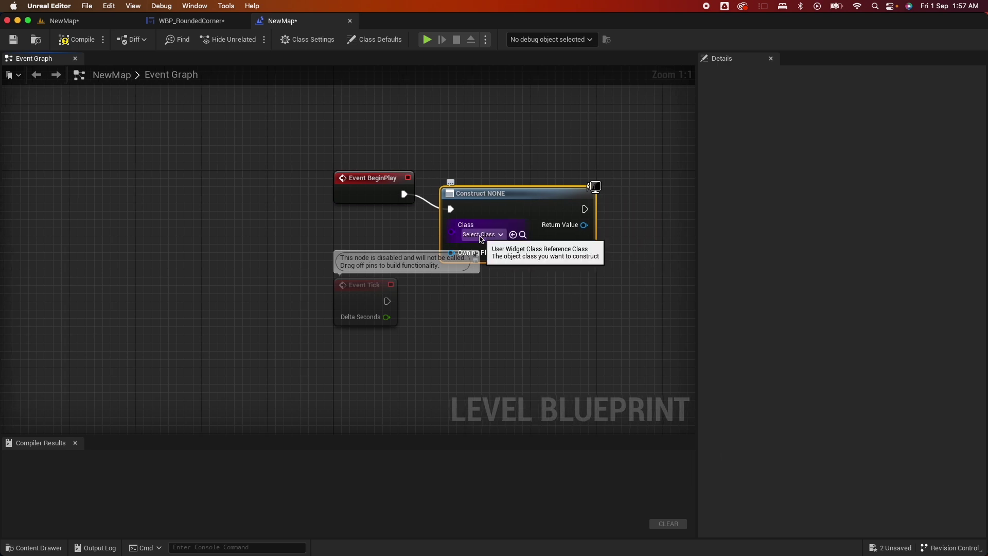
left_click(478, 234)
type("wb")
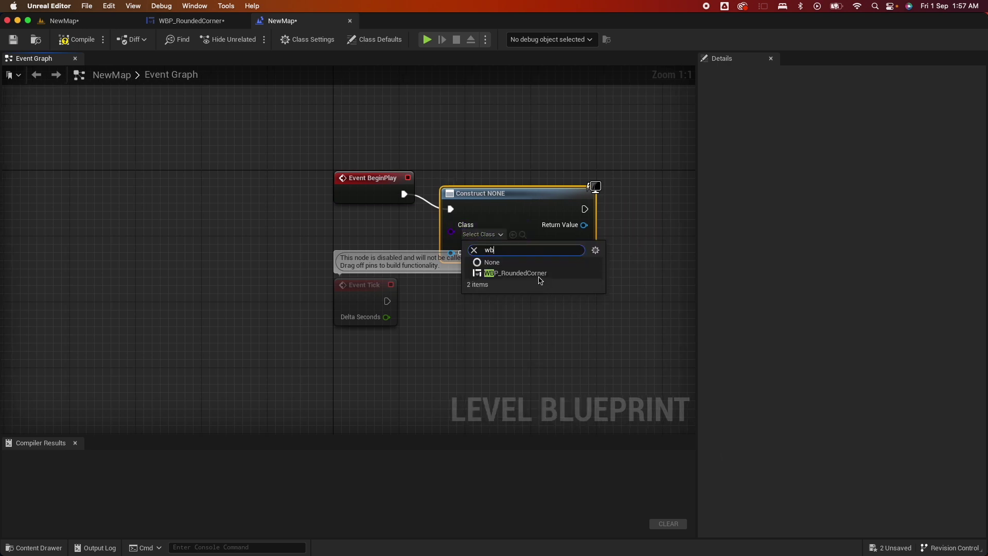
left_click(538, 277)
Add the created widget to the viewport with an Add to Viewport node.
left_click_drag(485, 225, 560, 222)
type("crea")
key("BackSpace")
key("BackSpace")
key("BackSpace")
key("BackSpace")
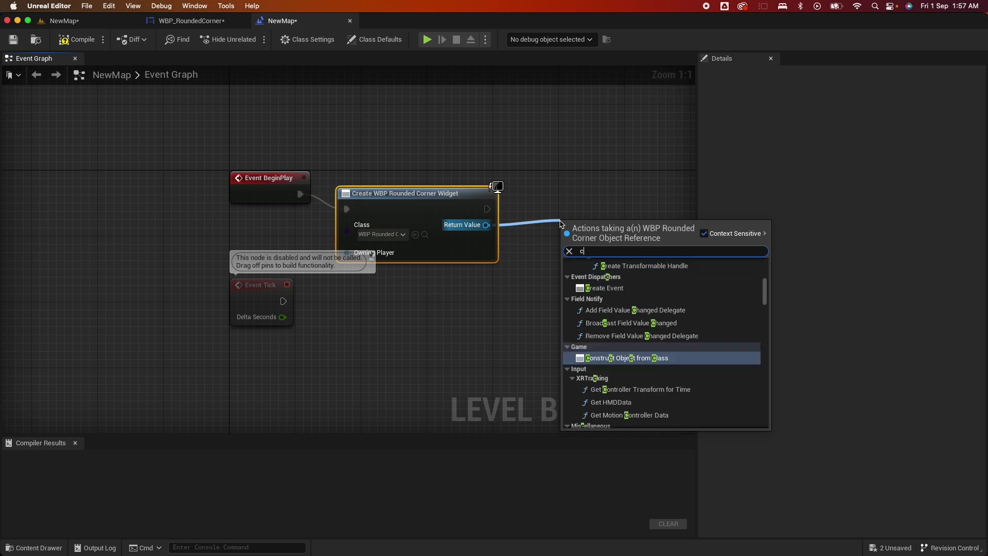
type("add to vi")
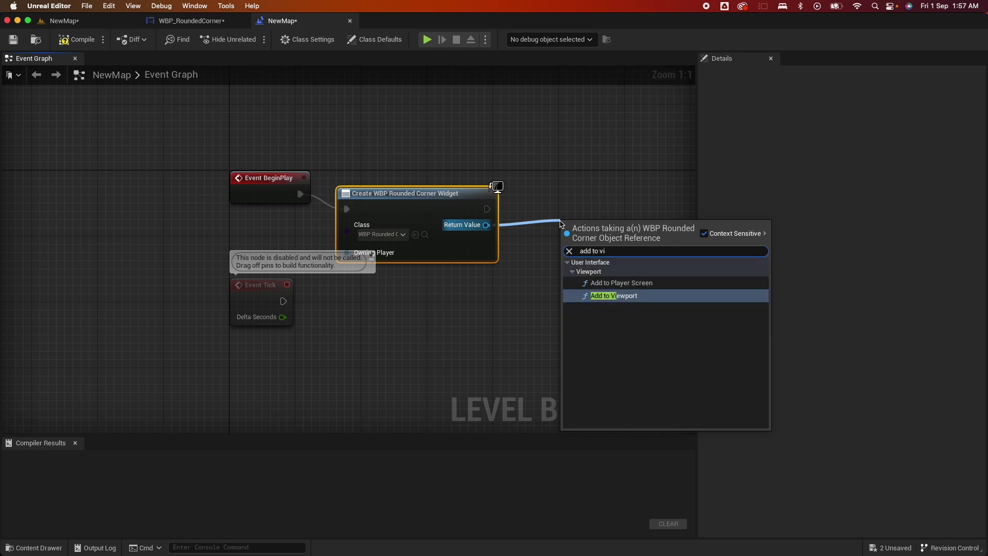
left_click(601, 295)
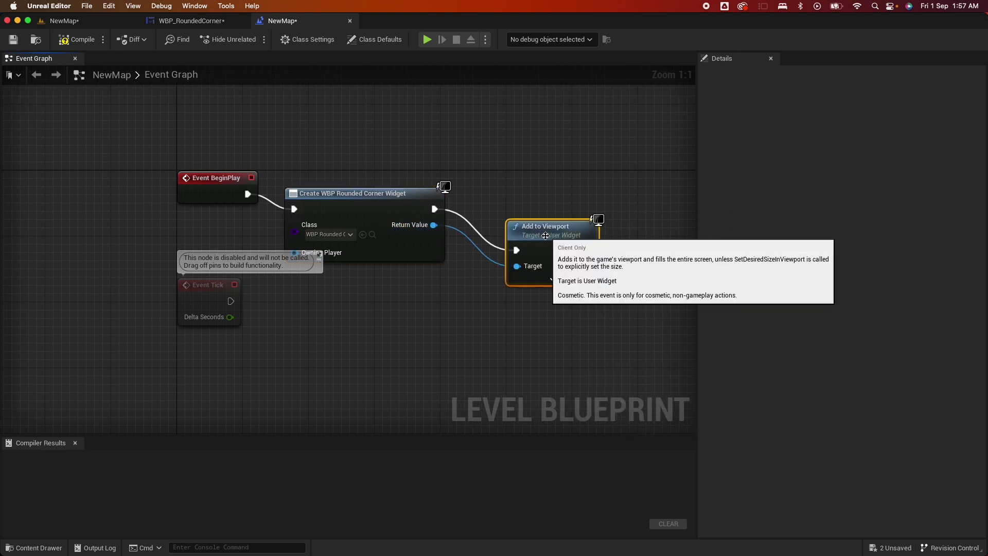
left_click_drag(545, 236, 541, 214)
Enable Show Mouse Cursor on Get Player Controller, running after Add to Viewport.
right_click_drag(549, 295, 496, 295)
right_click(496, 296)
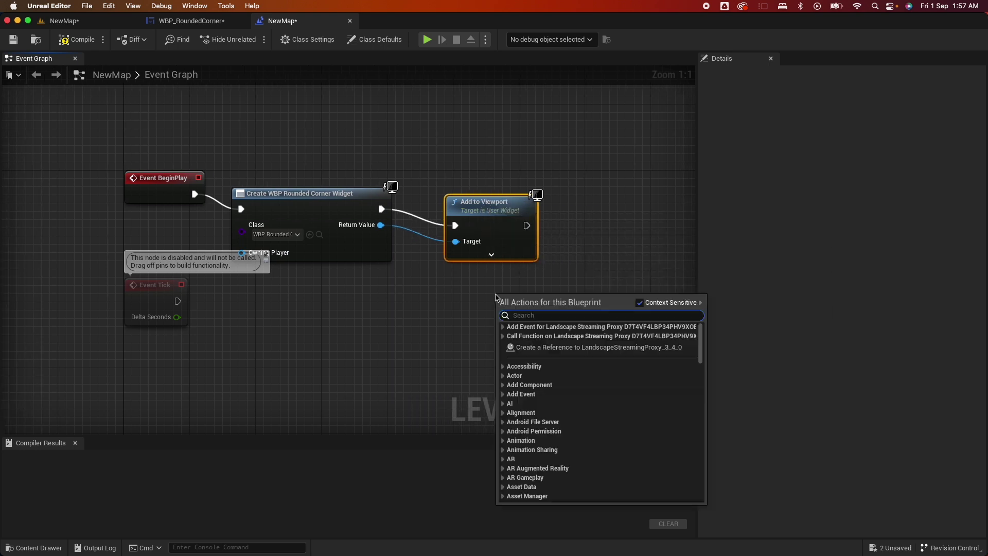
type("get player con")
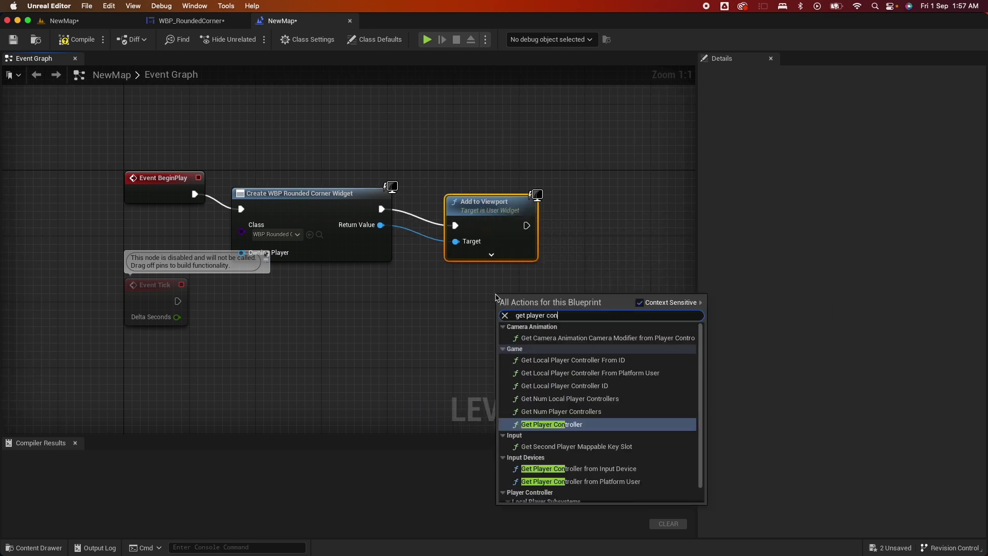
type("tro")
left_click(584, 423)
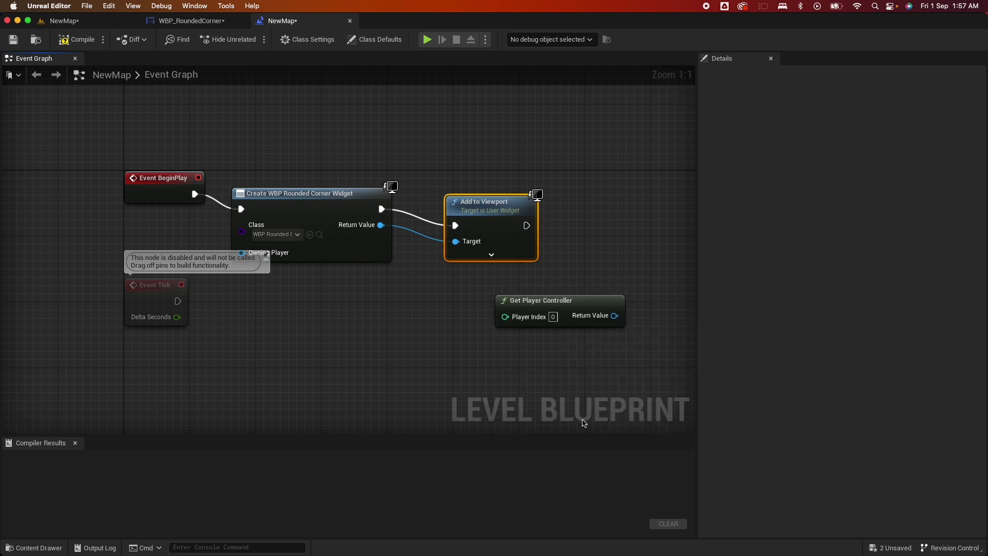
left_click_drag(619, 320, 659, 243)
type("set mouse")
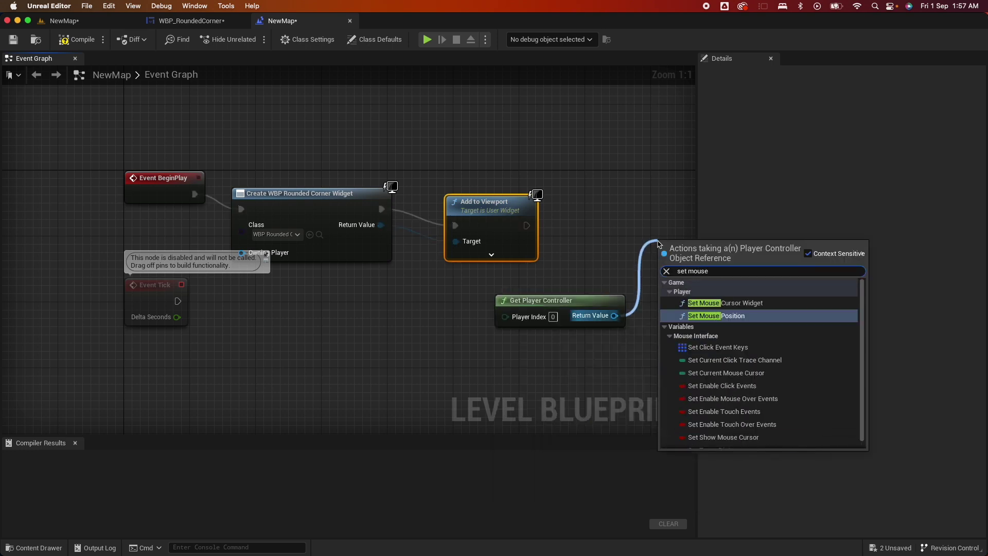
type(" cu")
left_click(725, 360)
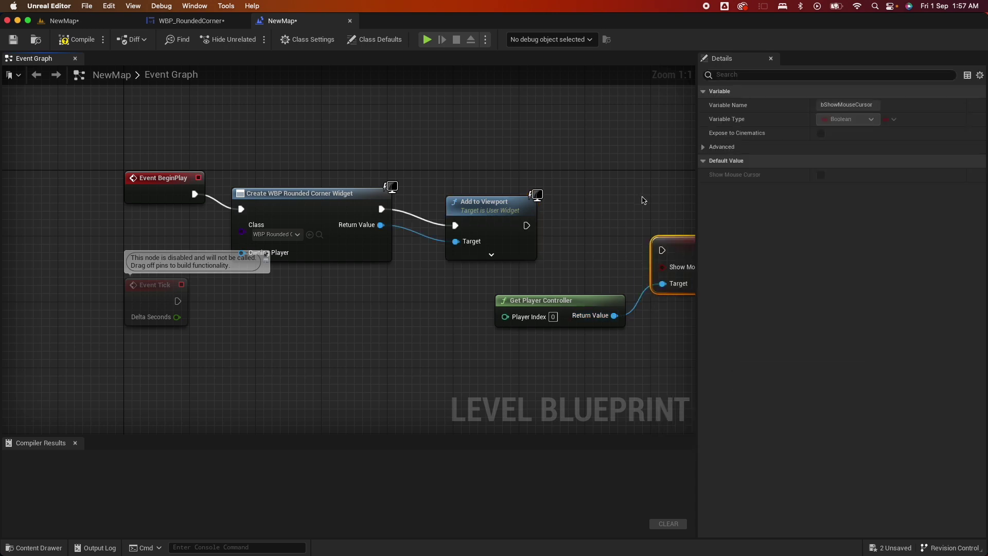
left_click(570, 266)
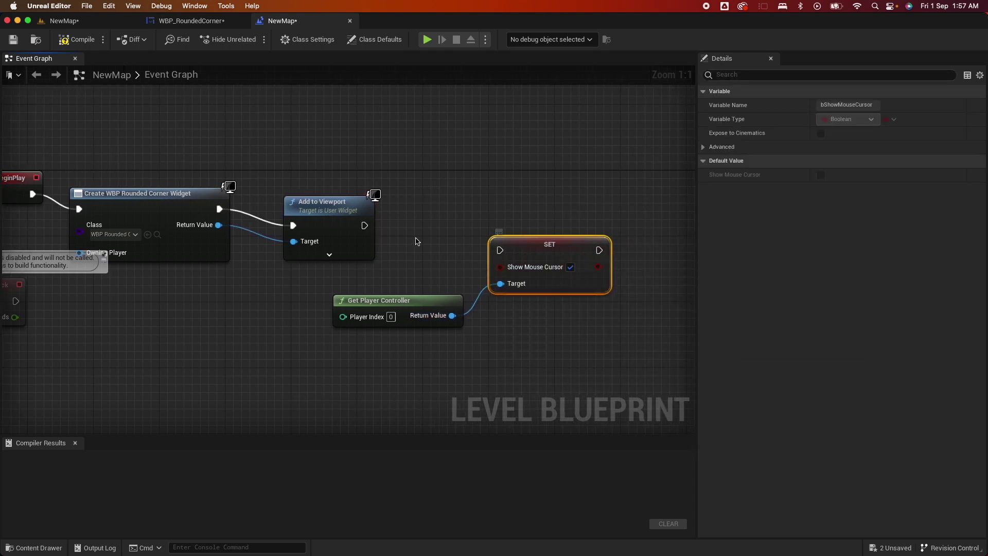
left_click_drag(362, 225, 502, 252)
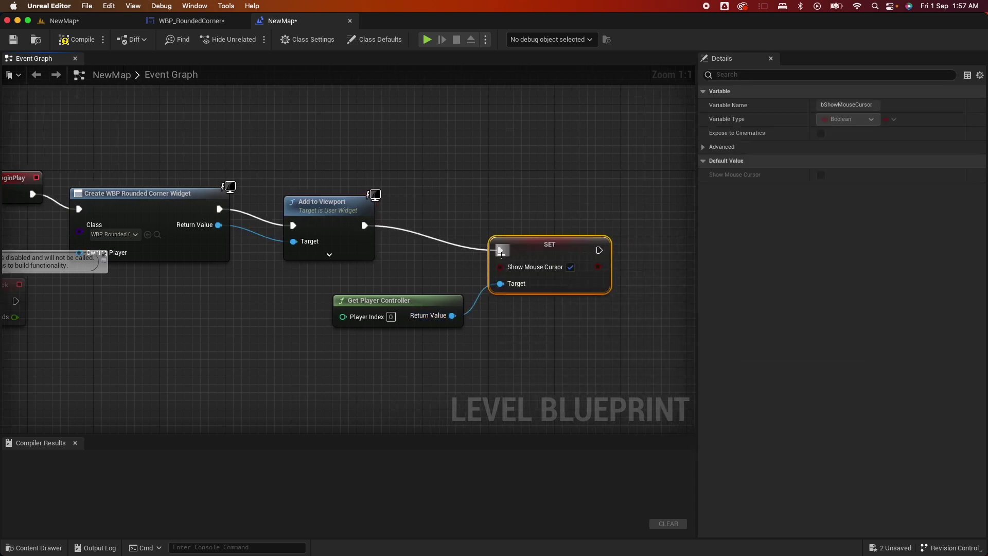
Chain a Set Input Mode UI Only node after the cursor setting and compile the blueprint.
left_click_drag(453, 316, 607, 339)
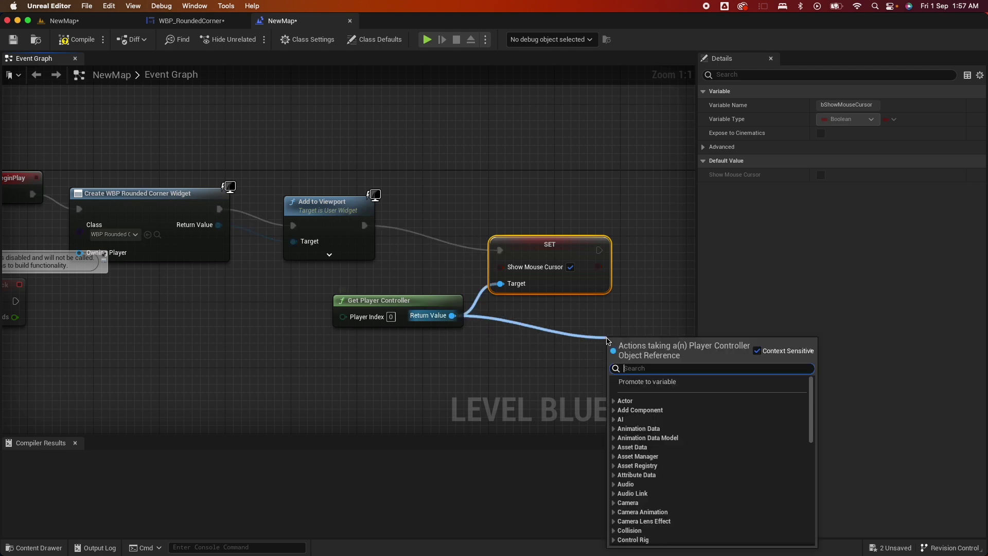
type("set input mode")
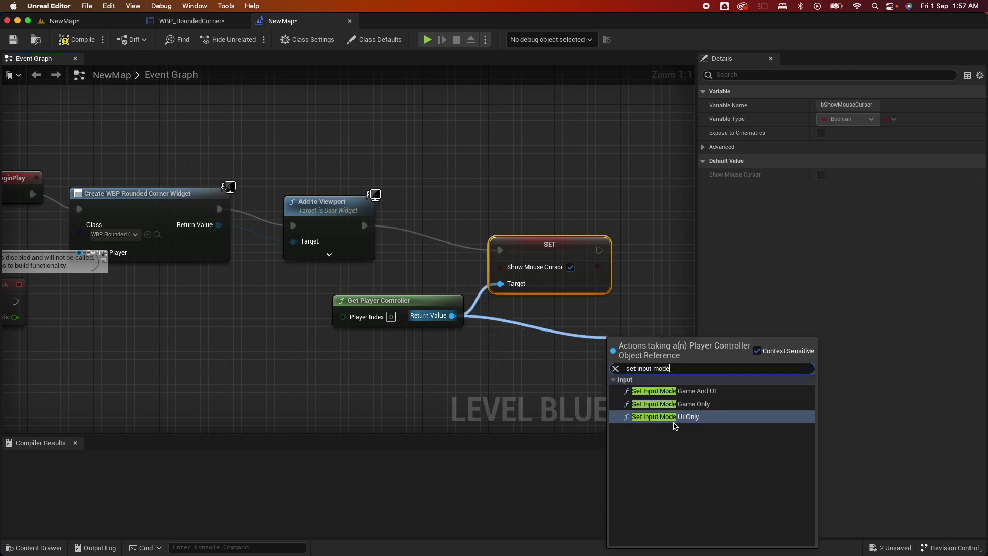
left_click(673, 420)
right_click_drag(689, 288, 530, 281)
left_click_drag(546, 309, 545, 251)
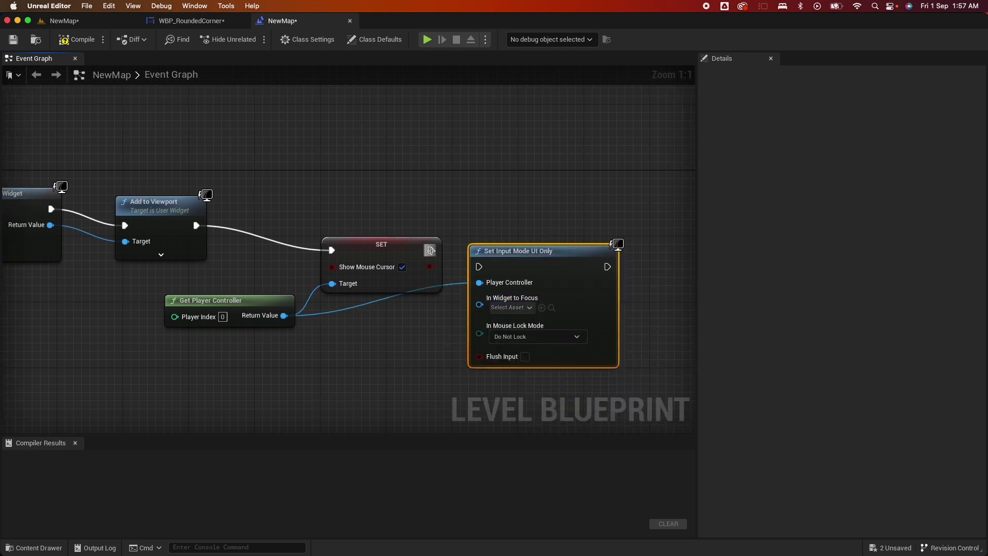
left_click_drag(431, 250, 479, 267)
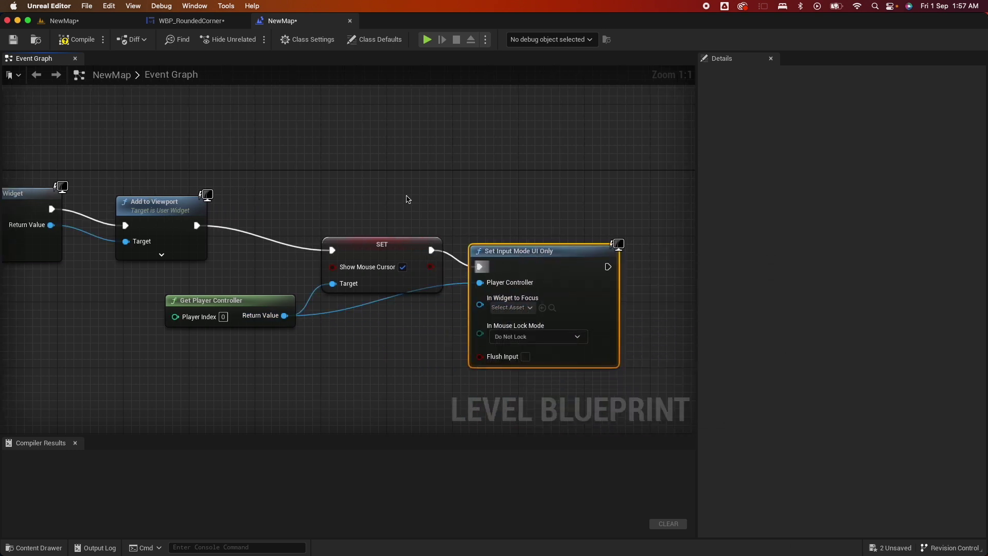
left_click(77, 41)
Return to NewMap, save the level, and test circular Button 3 in play.
left_click(95, 23)
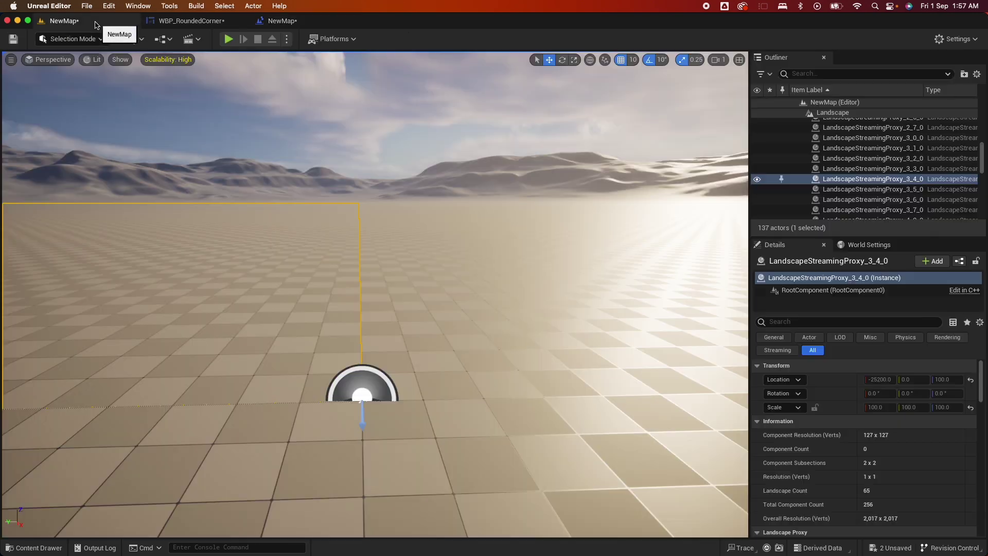
key("super+s")
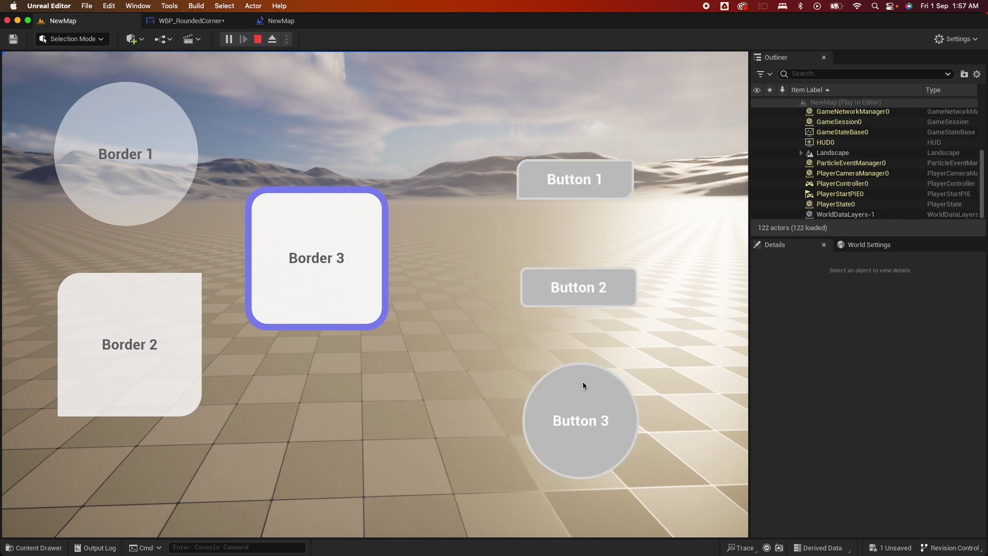
left_click(579, 415)
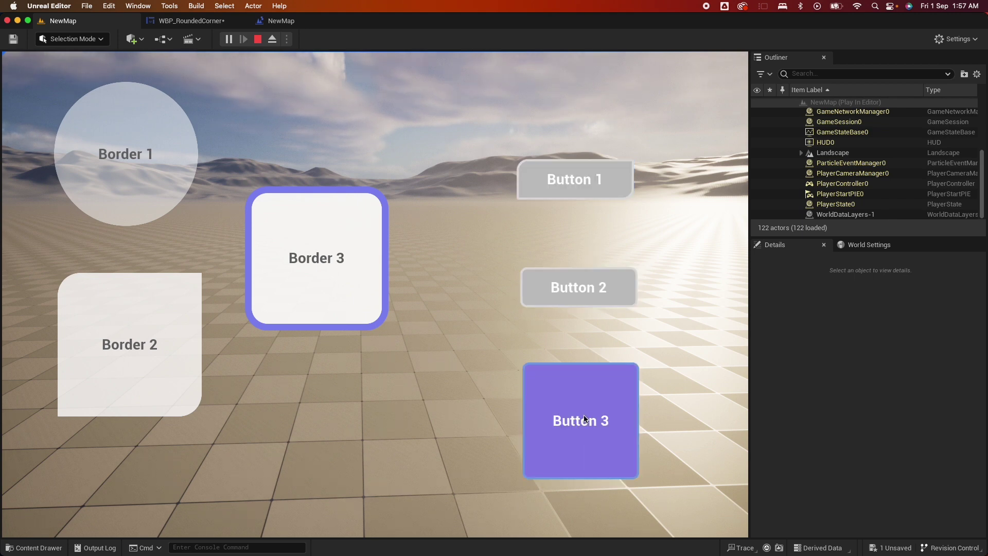